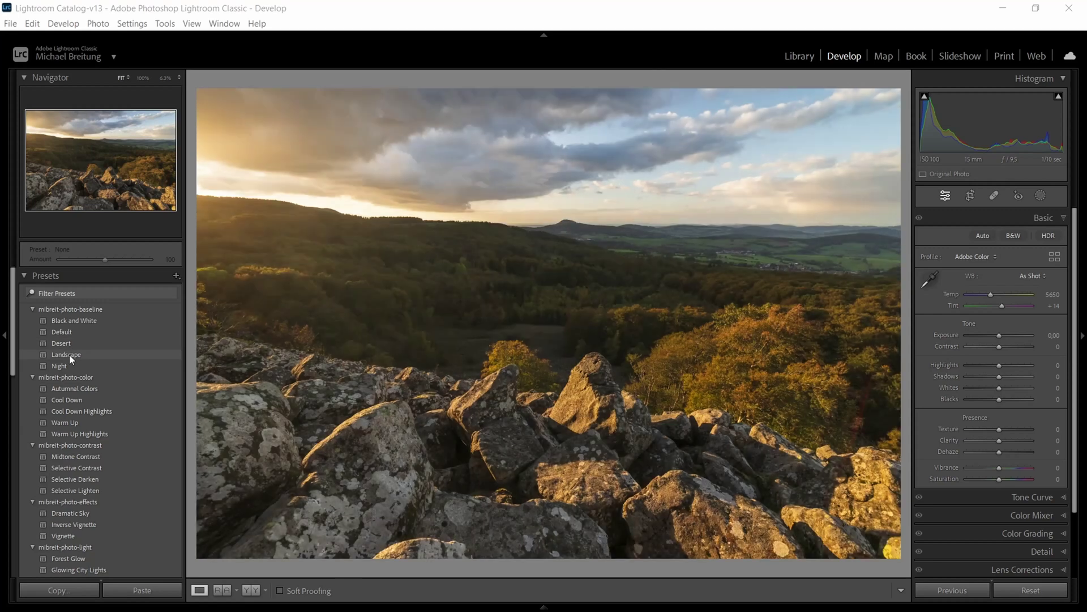
Apply the Landscape preset, set Temp 5246 and Tint +24, then apply the Vignette preset
click(69, 355)
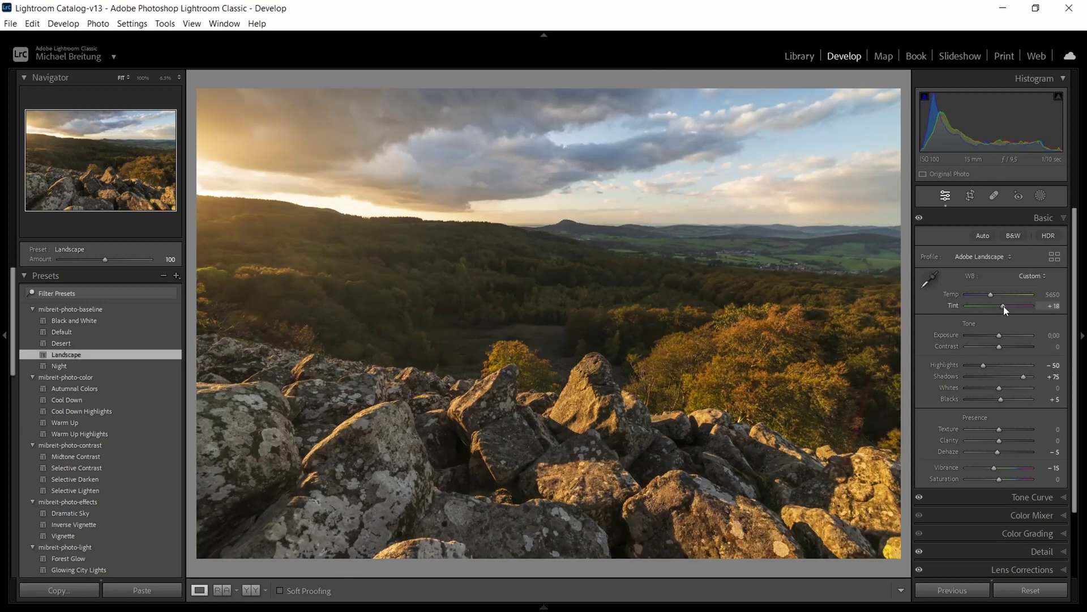
drag(1004, 306, 987, 294)
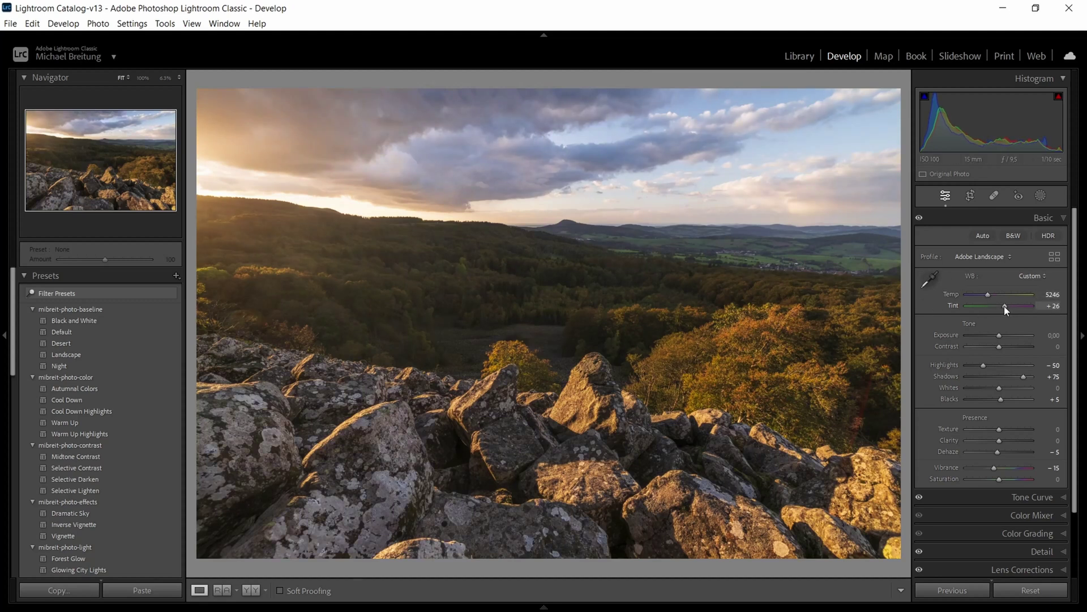
drag(1004, 306, 1003, 305)
click(61, 536)
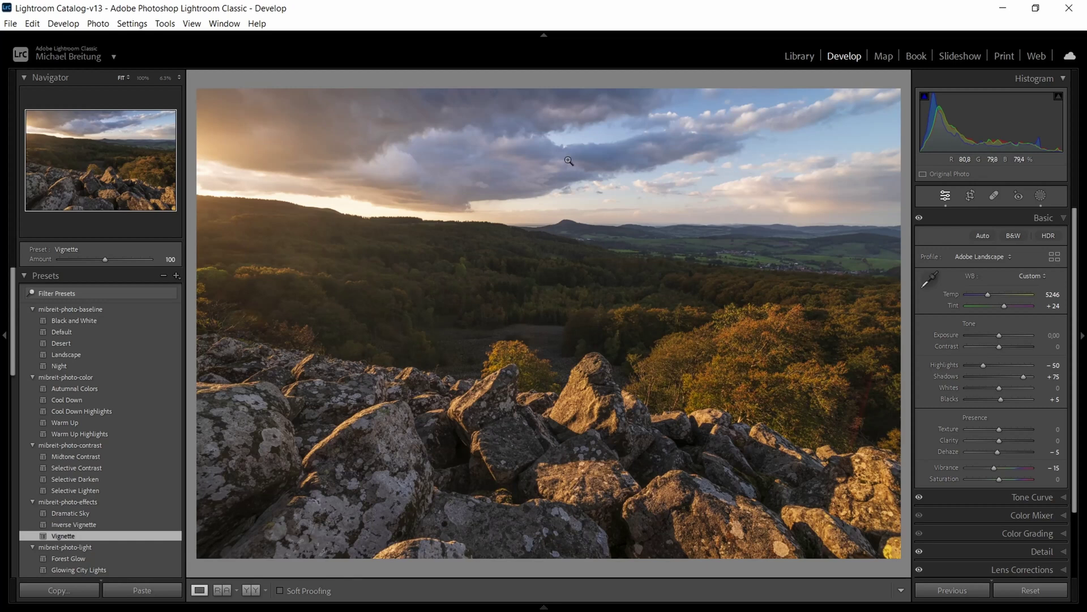
Draw a Radial Gradient at 6.3% zoom, stretch it to the right edge, and lower it over the horizon
click(1041, 196)
click(897, 96)
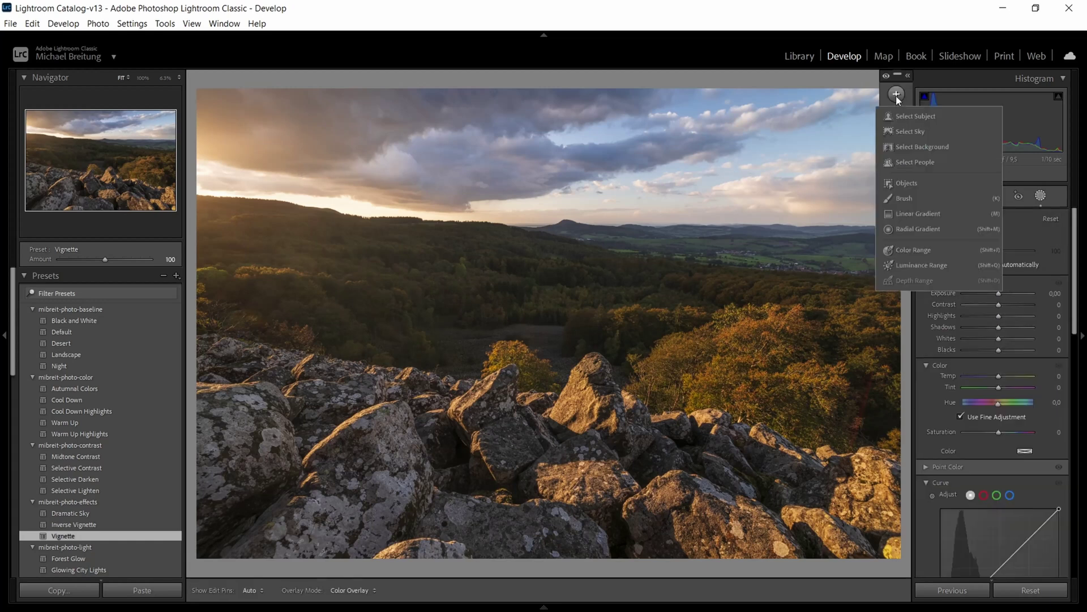
click(919, 228)
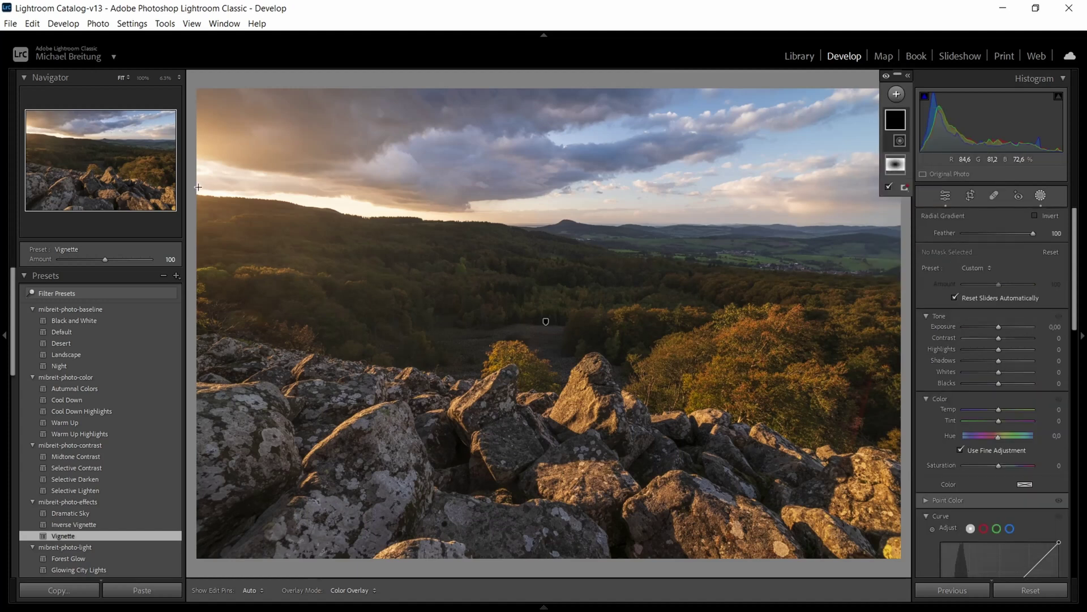
click(163, 77)
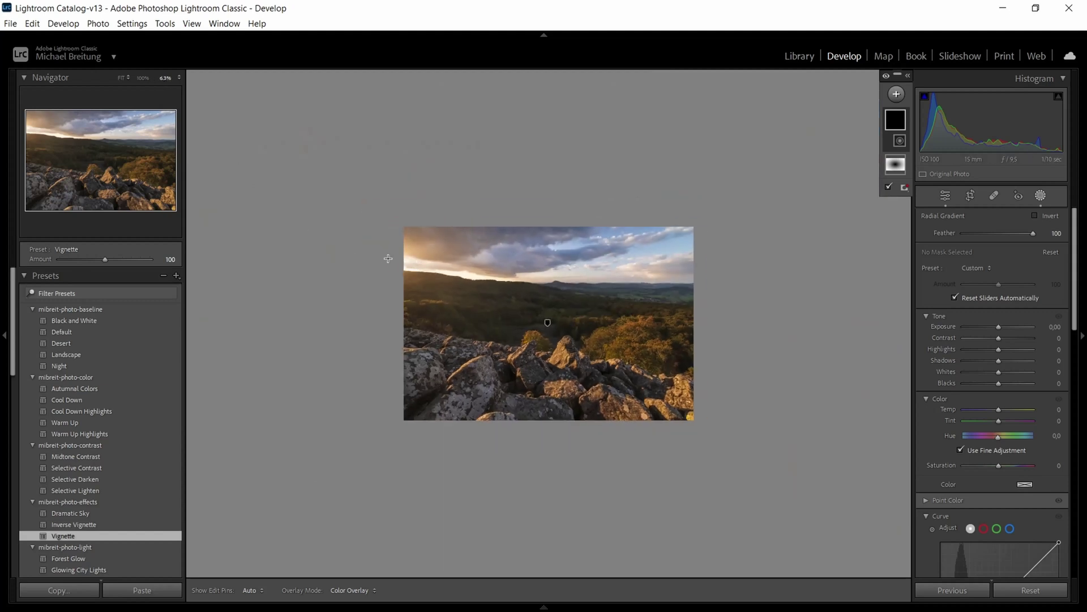
drag(388, 258, 609, 281)
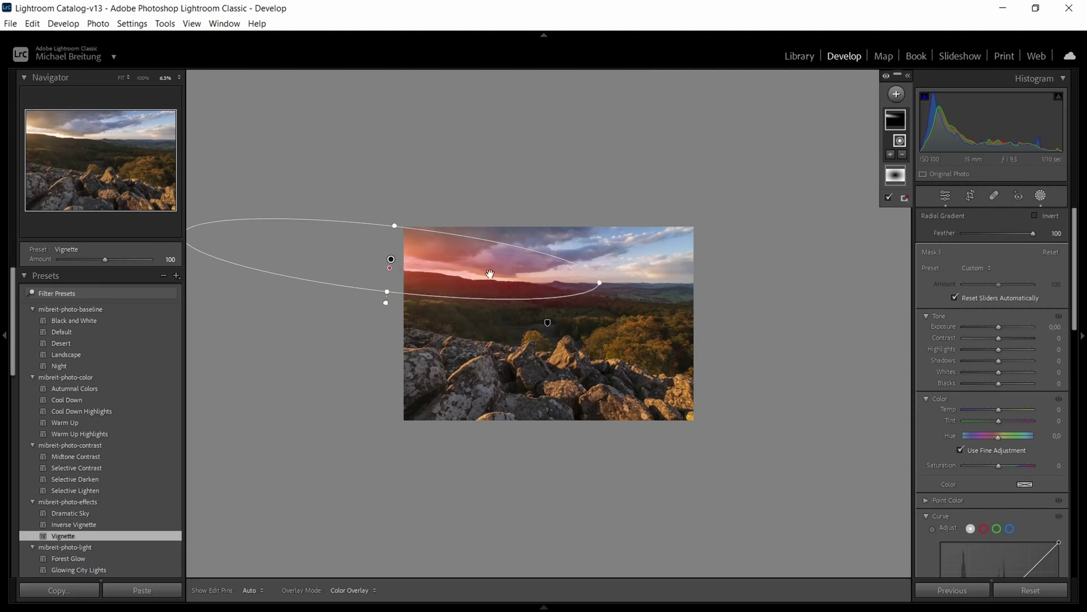
drag(385, 291, 386, 298)
drag(601, 284, 693, 293)
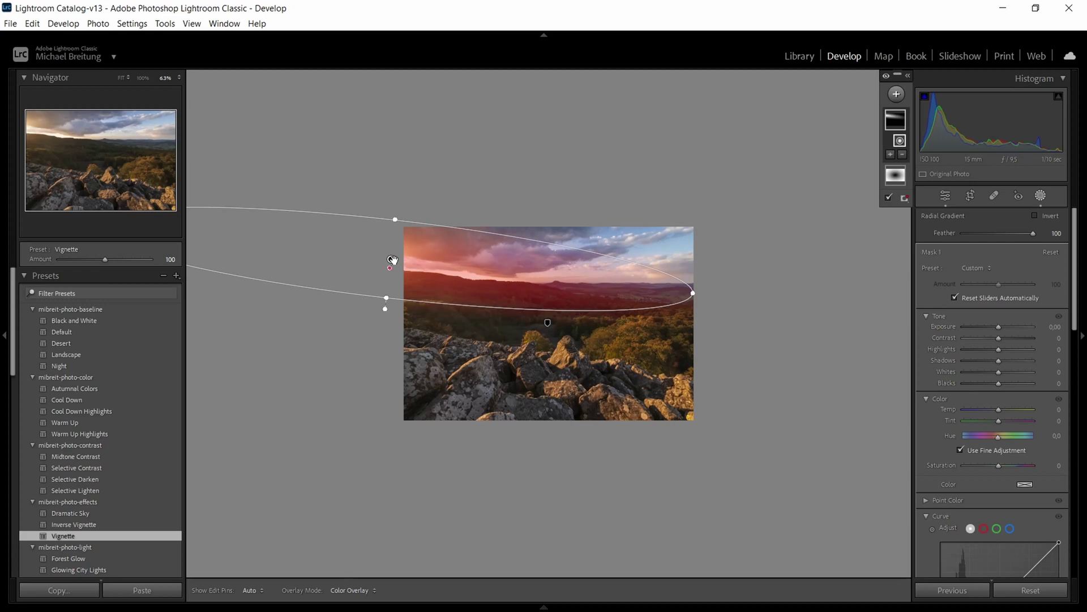
drag(391, 258, 384, 306)
Hide the overlay and give the radial mask Exposure 0.30 and Highlights −14, comparing it on and off
key(z)
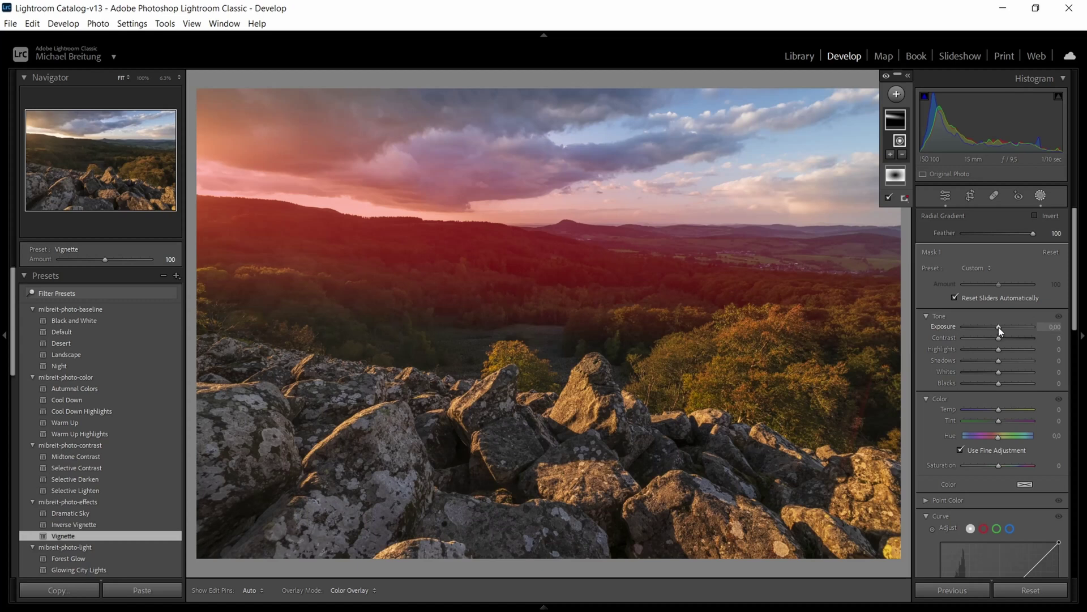
key(o)
drag(998, 327, 1001, 327)
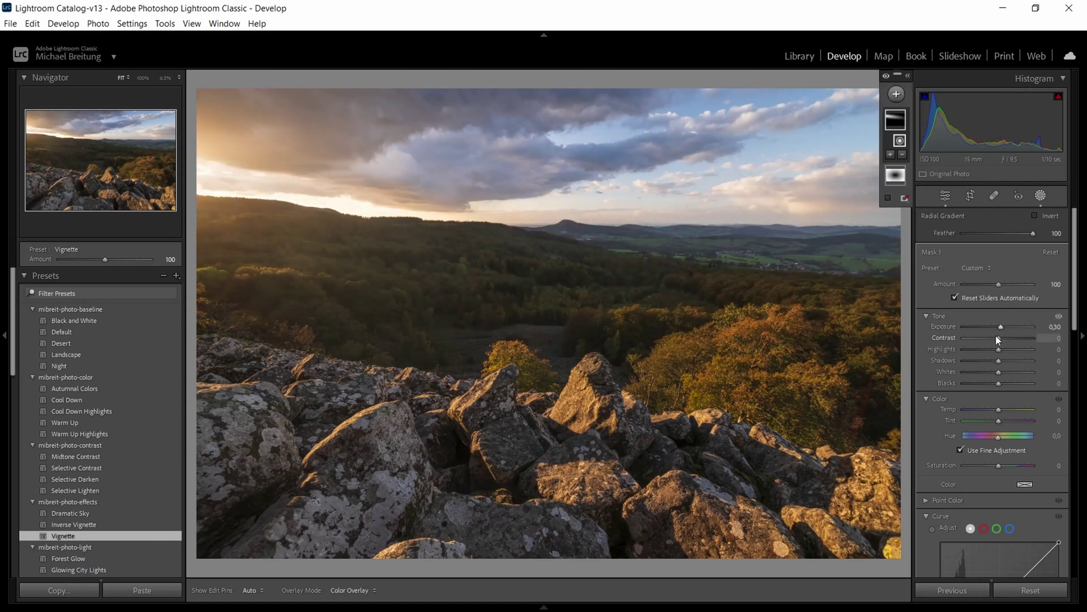
drag(997, 348, 993, 350)
click(908, 77)
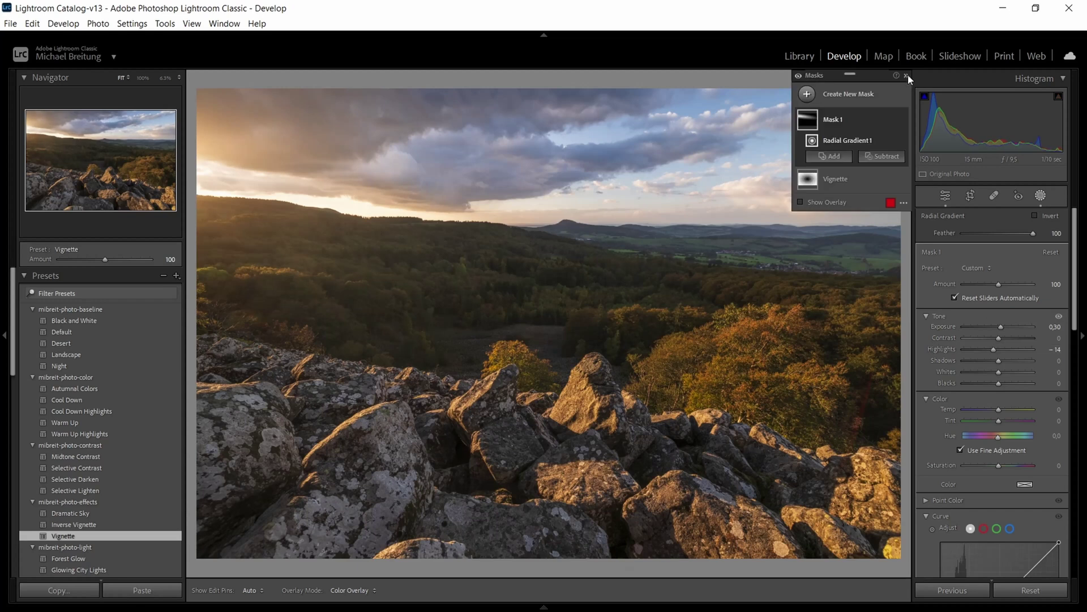
click(902, 121)
click(903, 120)
Warm the radial mask with Temp 11 and Tint 3, and reduce its Dehaze
drag(999, 410, 1003, 410)
click(1054, 420)
text(3)
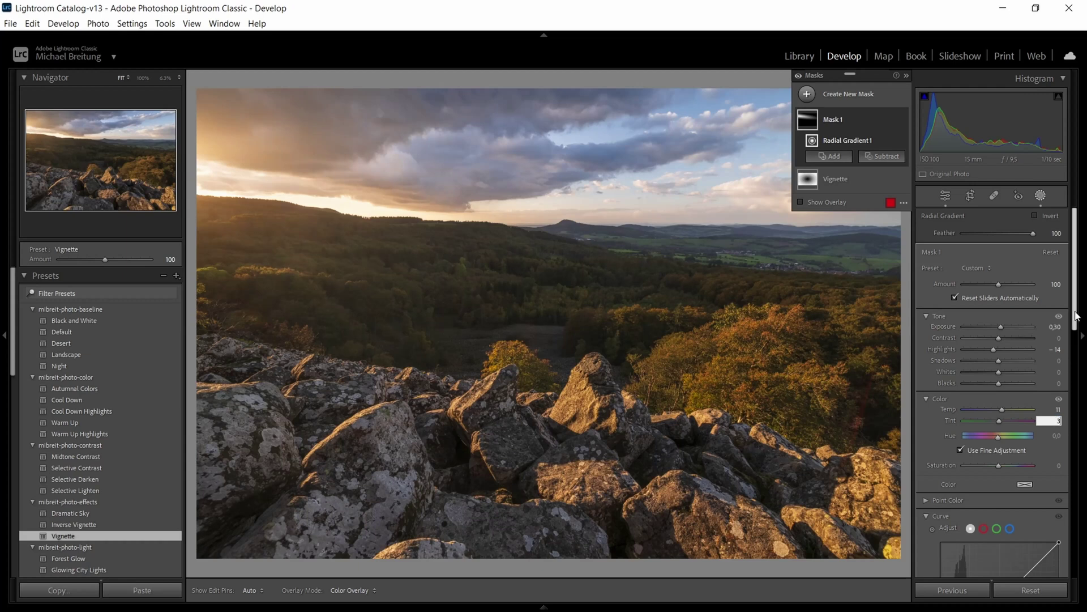
drag(1076, 316, 1061, 420)
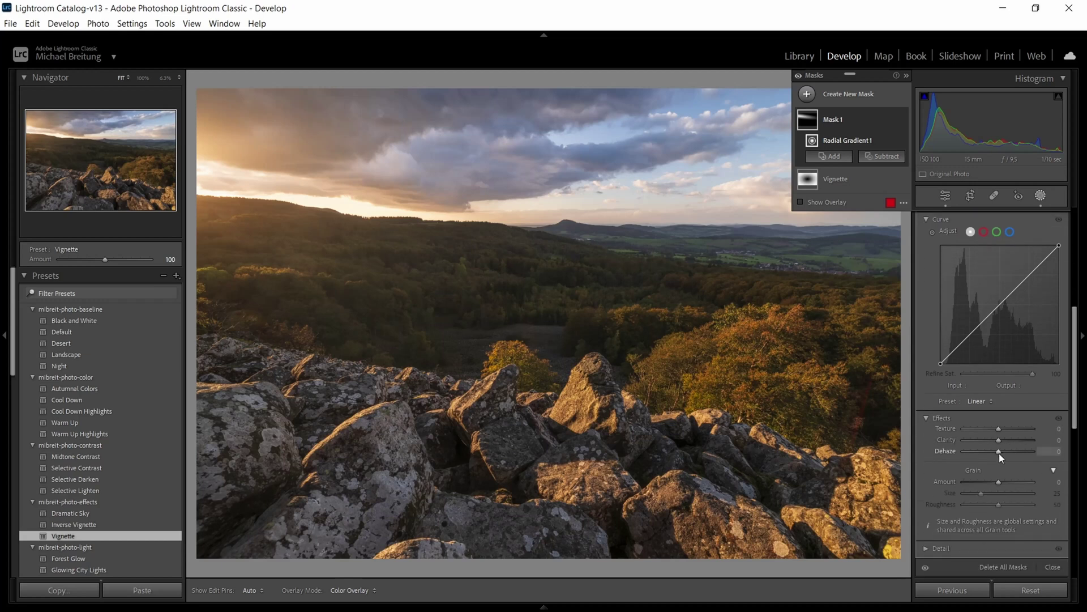
drag(999, 450, 994, 452)
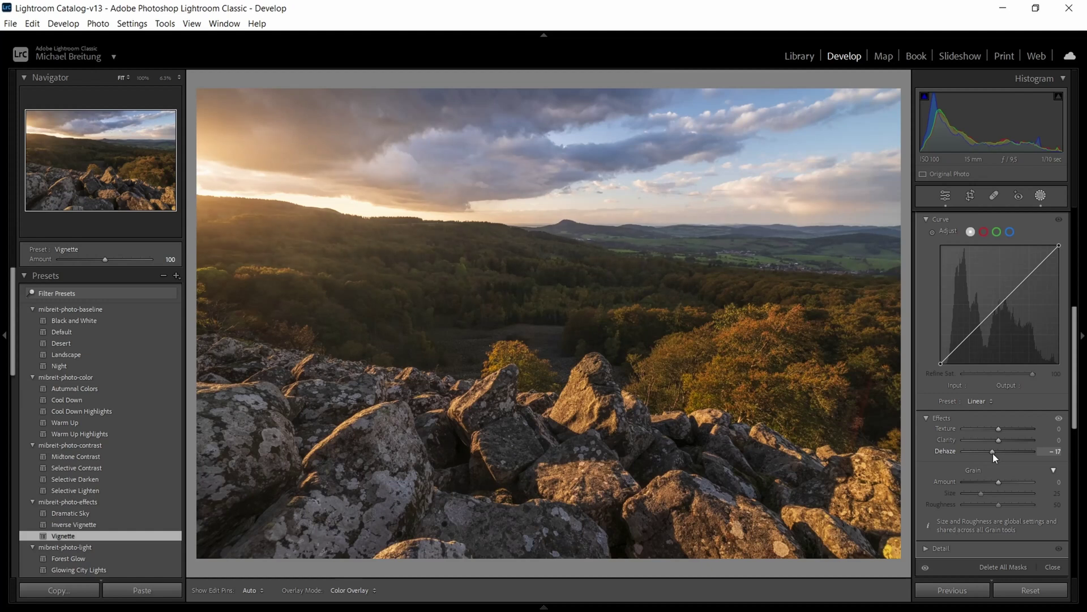
drag(992, 453, 991, 453)
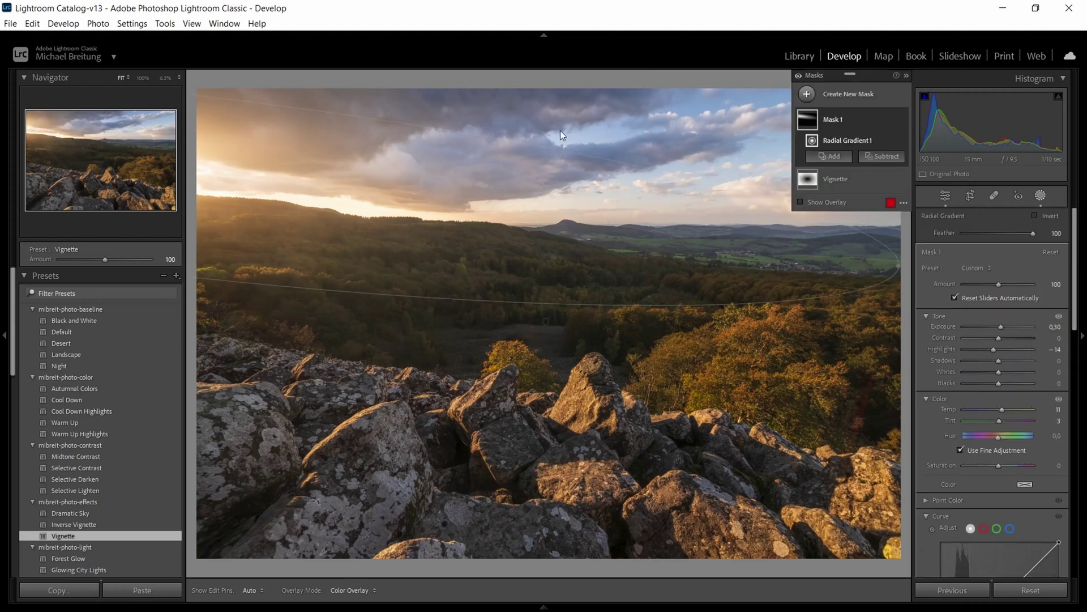
Enlarge the radial ellipse past the photo's sides at 6.3% zoom, comparing the mask on and off
mouse_move(849, 142)
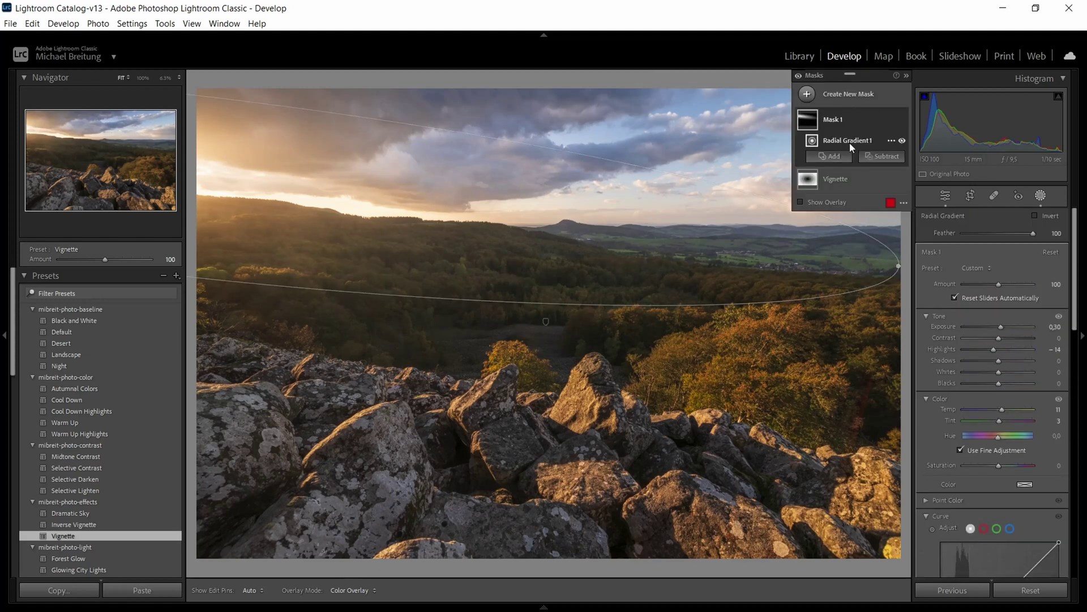
click(902, 141)
click(903, 141)
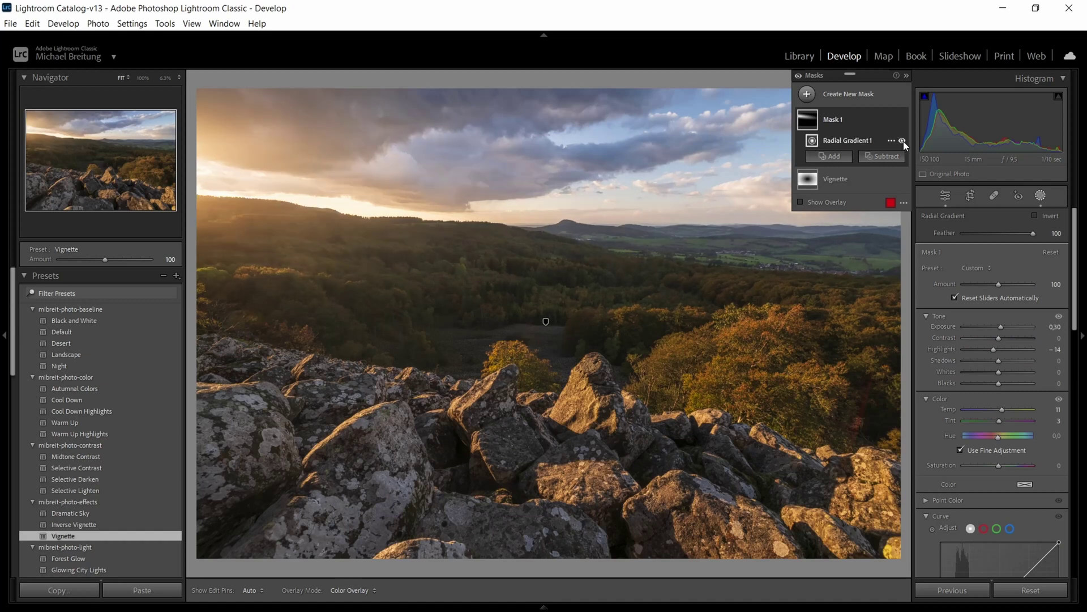
click(165, 78)
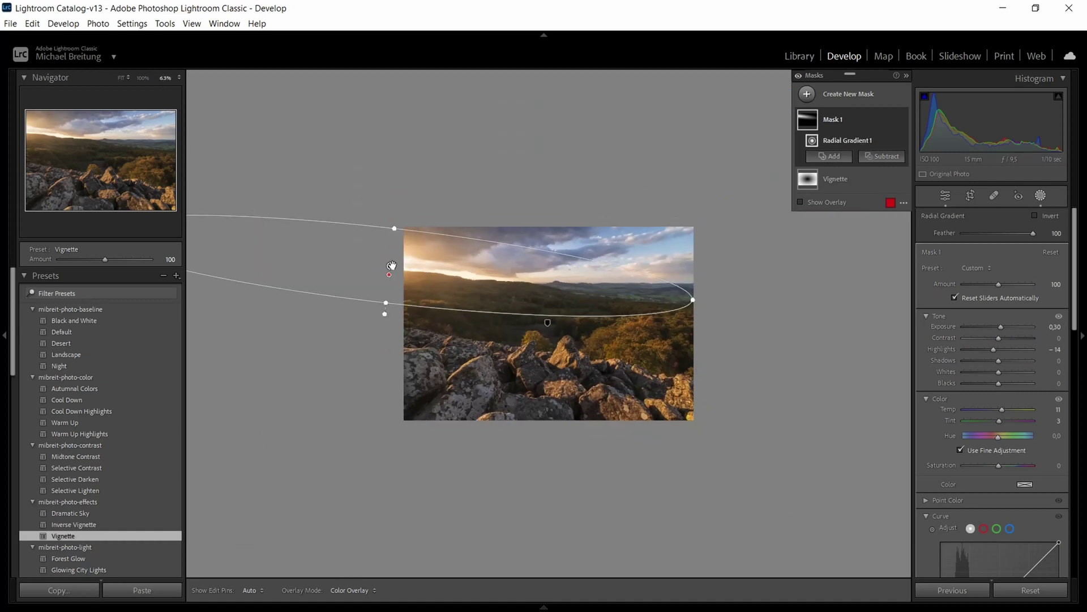
drag(402, 269, 398, 267)
drag(398, 303, 395, 312)
drag(398, 270, 402, 276)
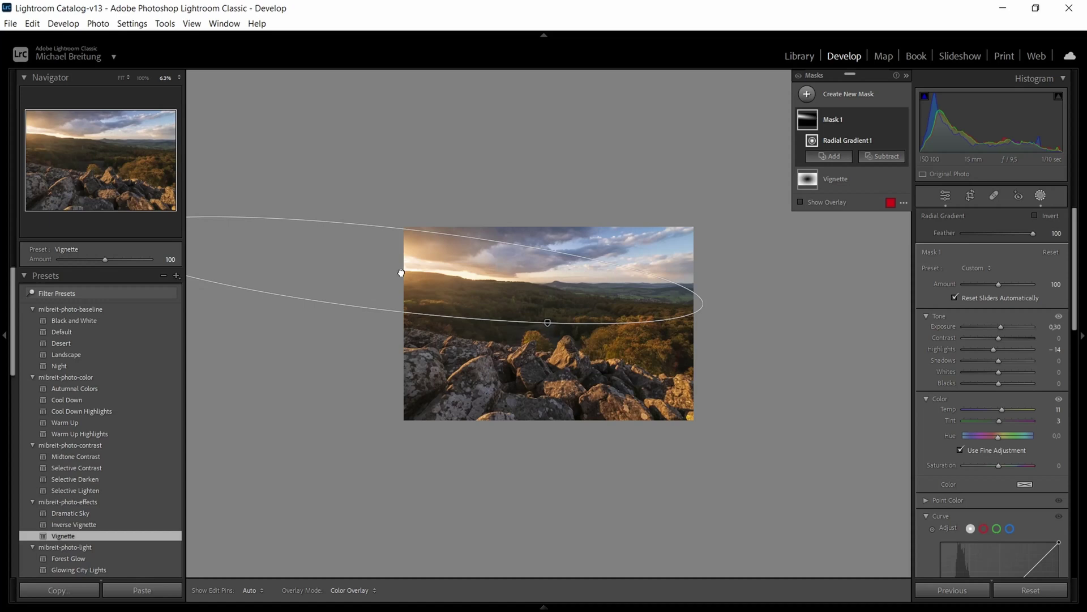
click(121, 78)
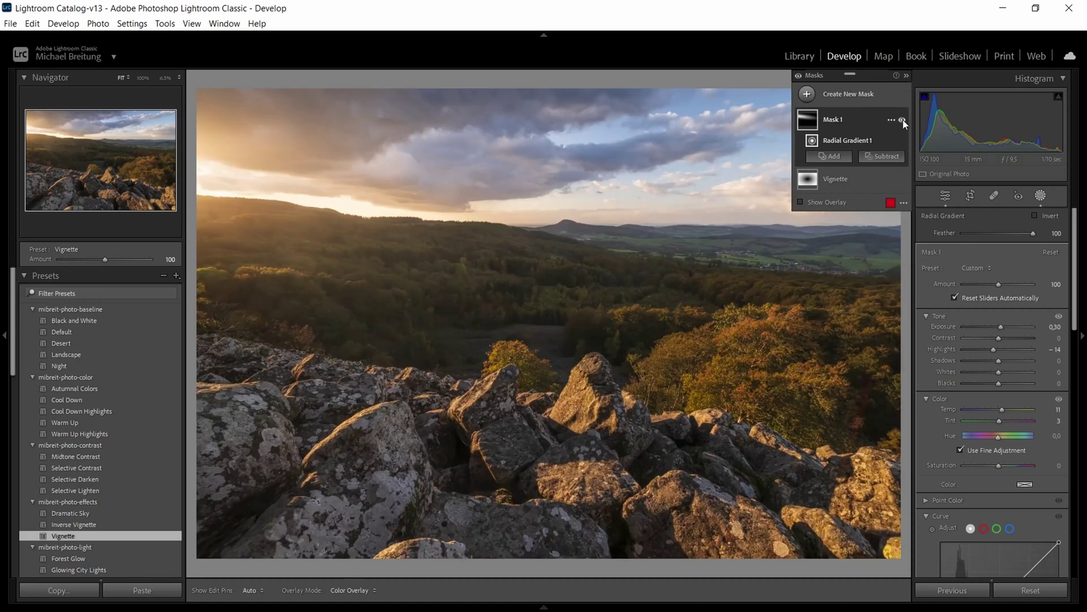
click(903, 120)
click(903, 120)
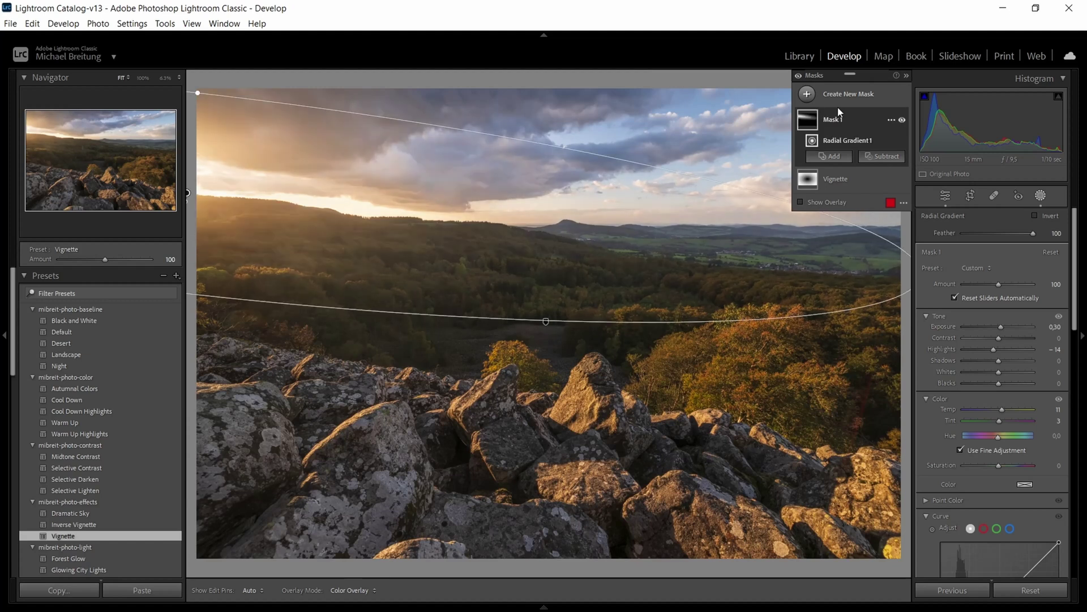
Add a second small Radial Gradient over the sun at the left horizon and reposition it
click(807, 95)
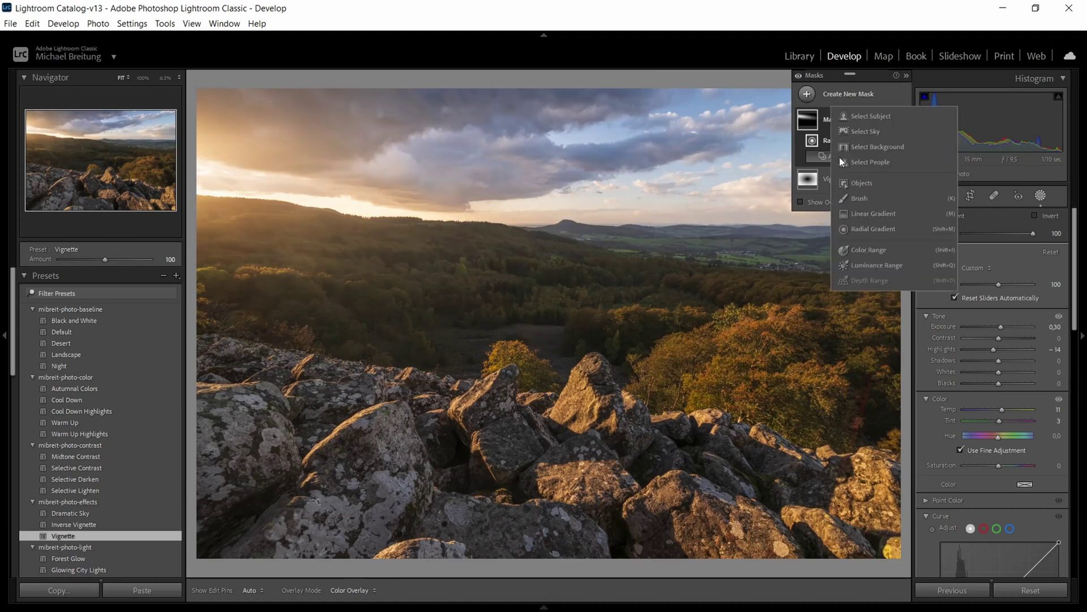
click(875, 229)
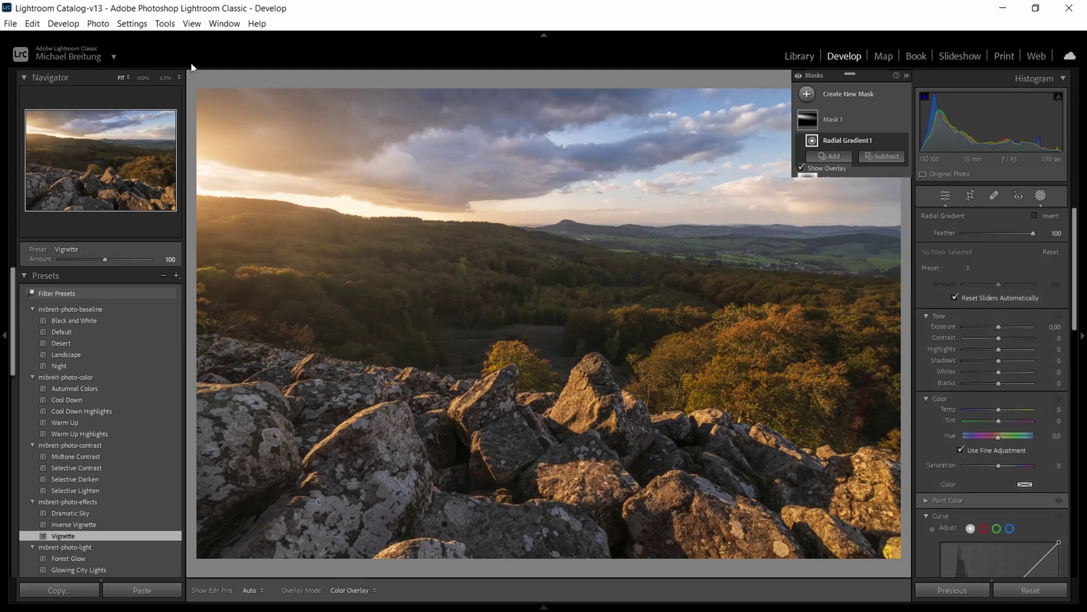
drag(195, 184, 324, 247)
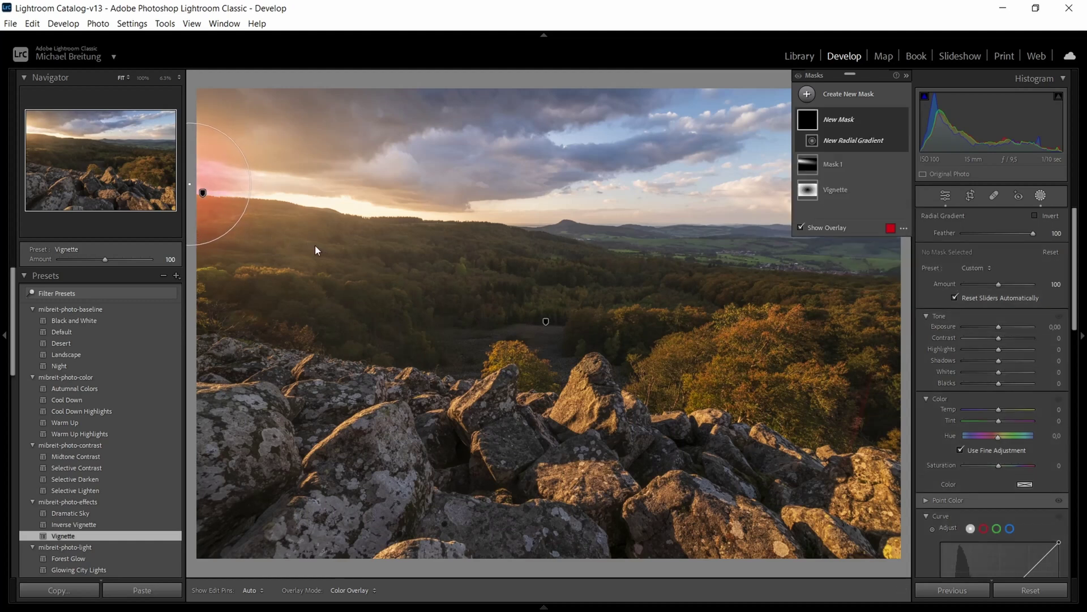
click(164, 77)
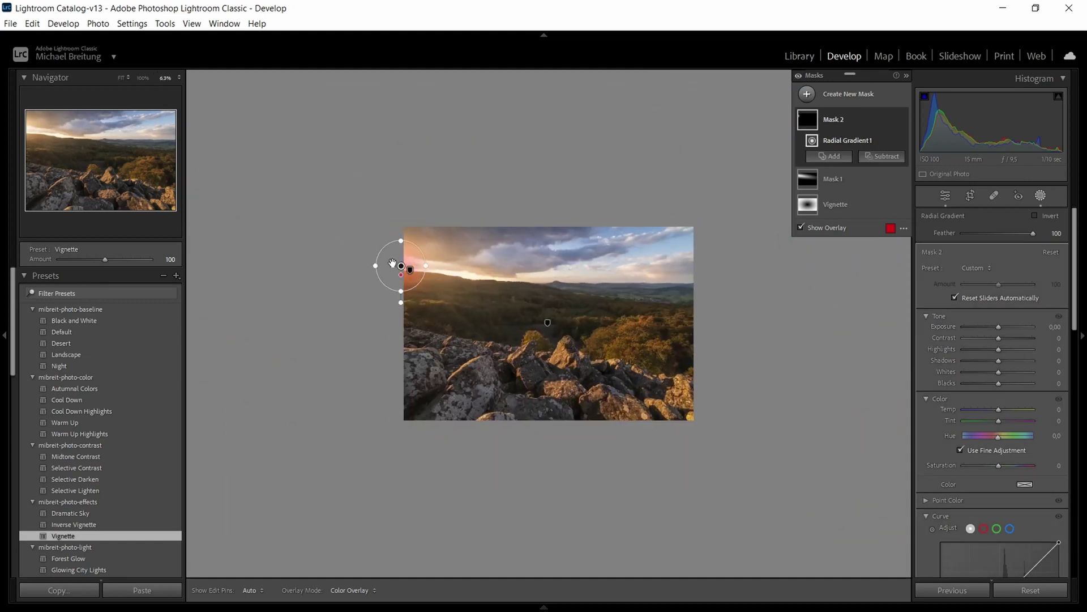
drag(399, 266, 400, 266)
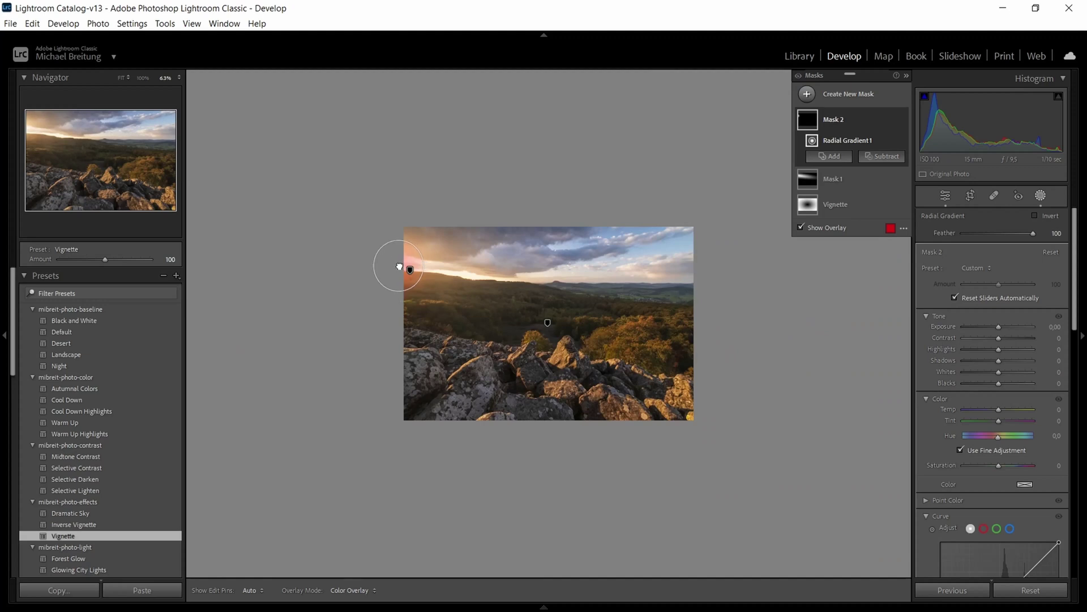
click(122, 79)
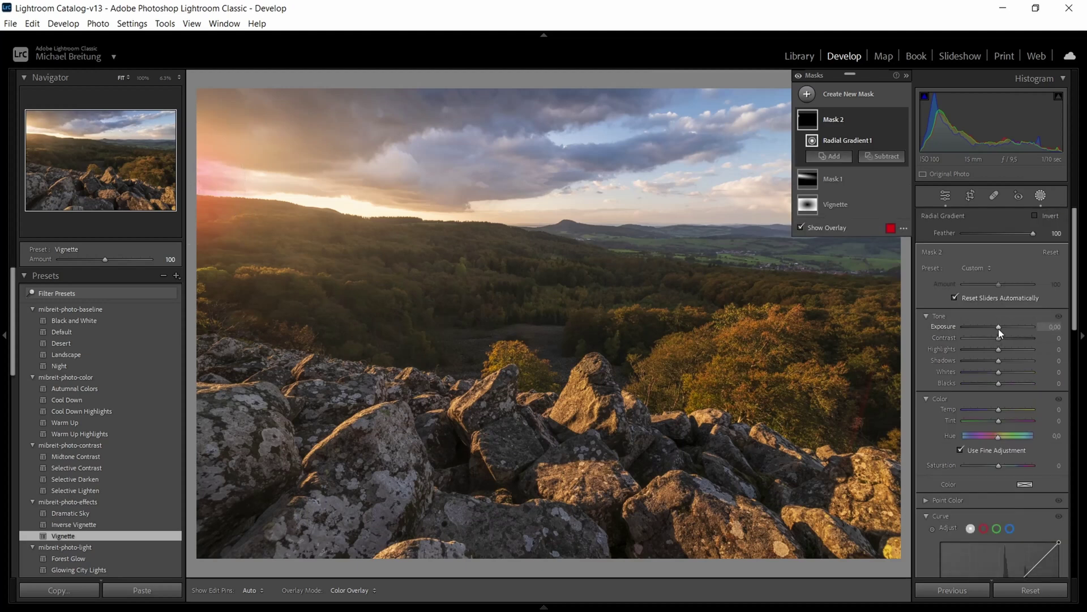
Raise Mask 2's Exposure, warm it to Temp 14, and add Clarity 75, comparing it on and off
key(o)
drag(998, 329, 1001, 329)
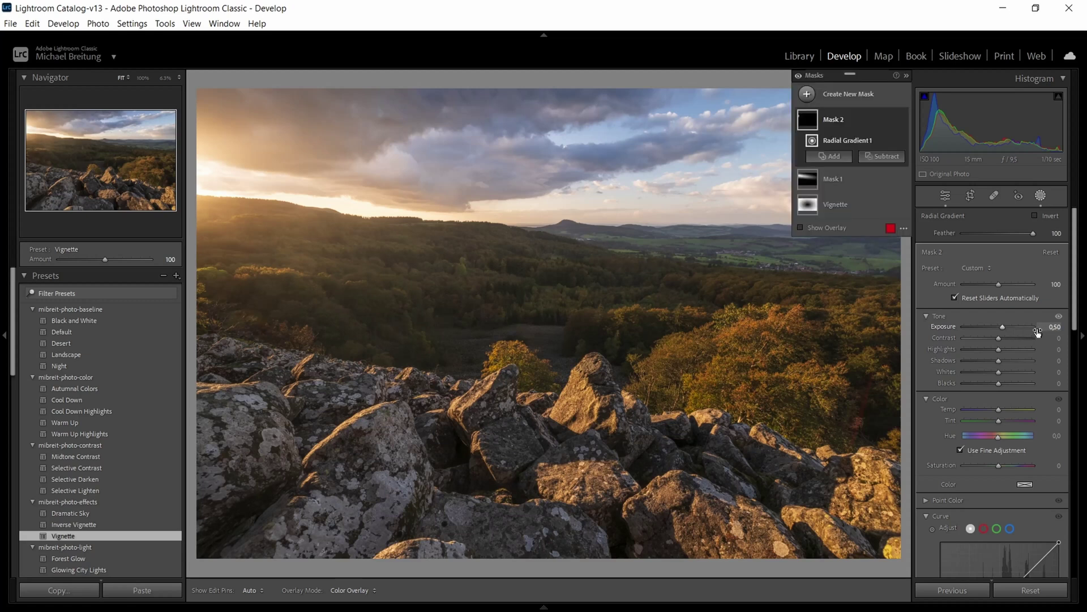
drag(1005, 327, 1006, 327)
mouse_move(898, 122)
drag(997, 410, 999, 422)
scroll(1066, 365, down, 5)
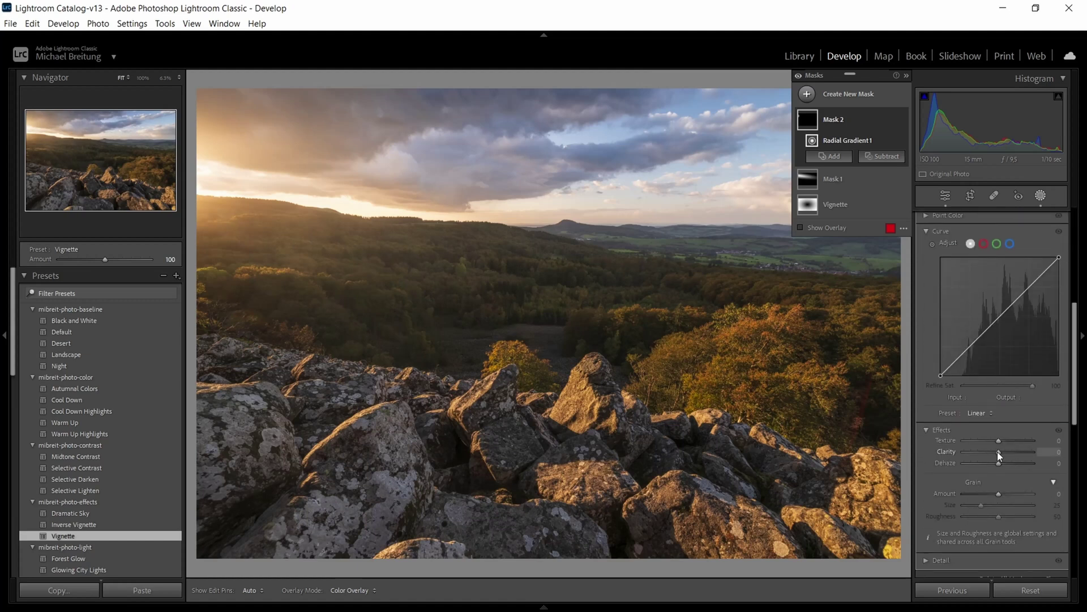
mouse_move(999, 453)
mouse_down()
mouse_move(984, 454)
mouse_move(1024, 454)
mouse_move(994, 455)
mouse_up()
scroll(1050, 406, up, 3)
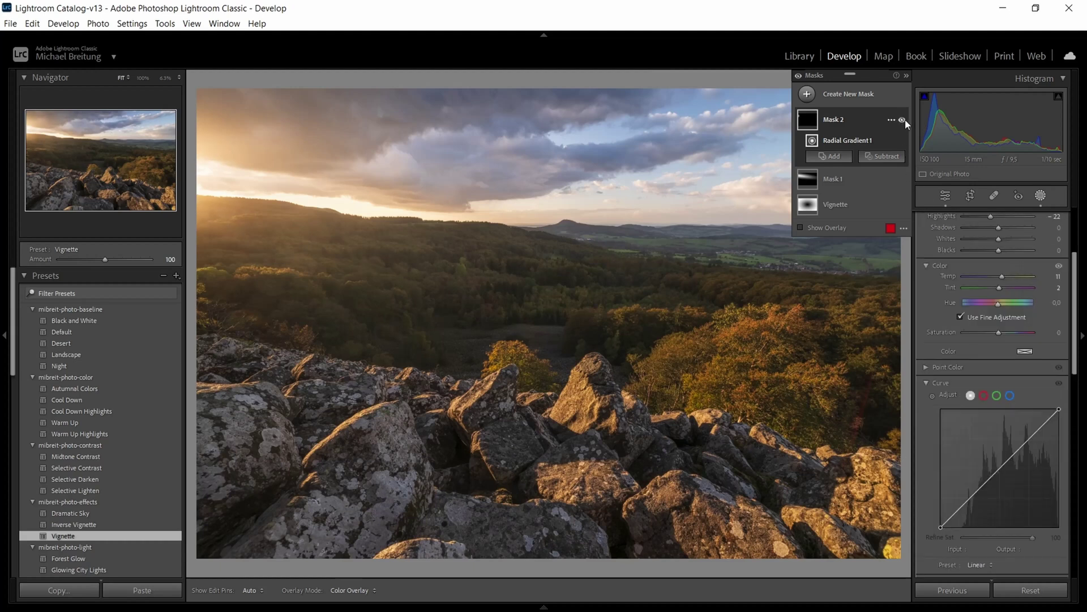
click(903, 120)
click(902, 119)
Compare before and after, then nudge the small gradient slightly upward at 6.3% zoom
scroll(1001, 288, up, 2)
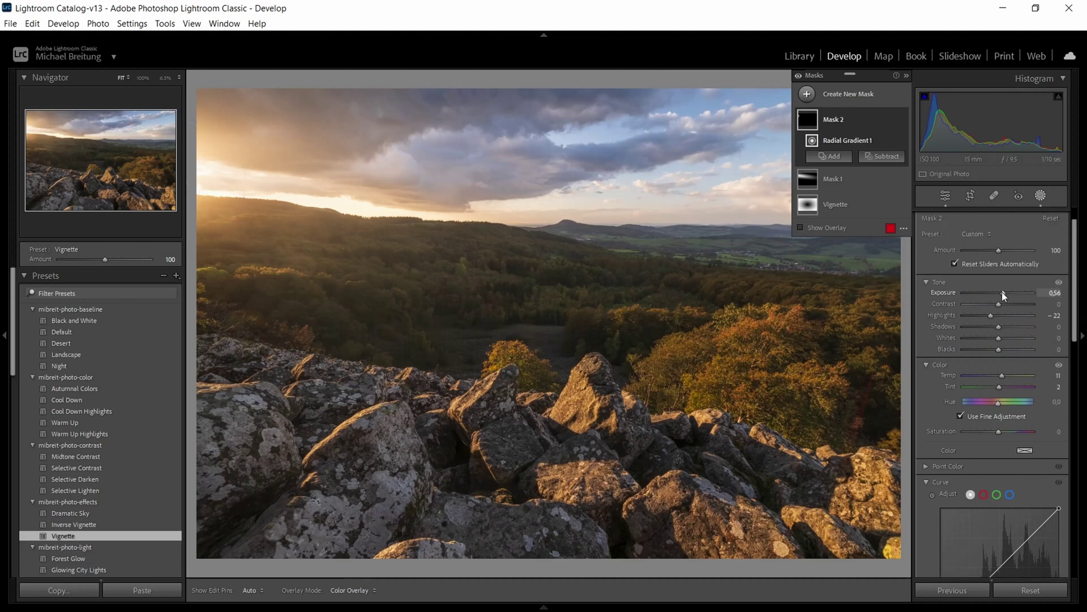
click(1004, 291)
click(800, 76)
click(161, 77)
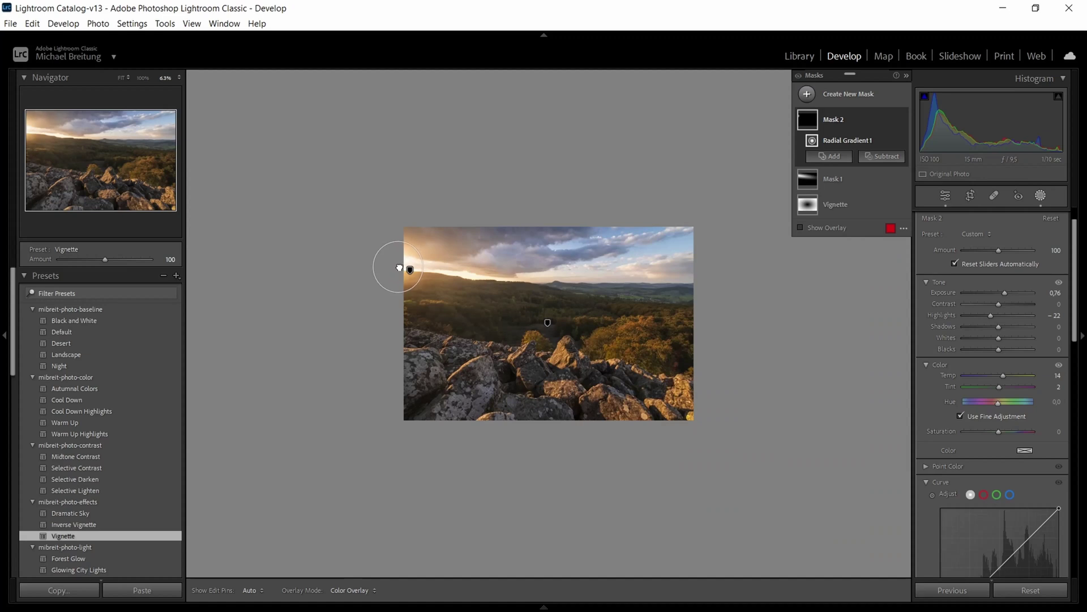
drag(400, 266, 402, 260)
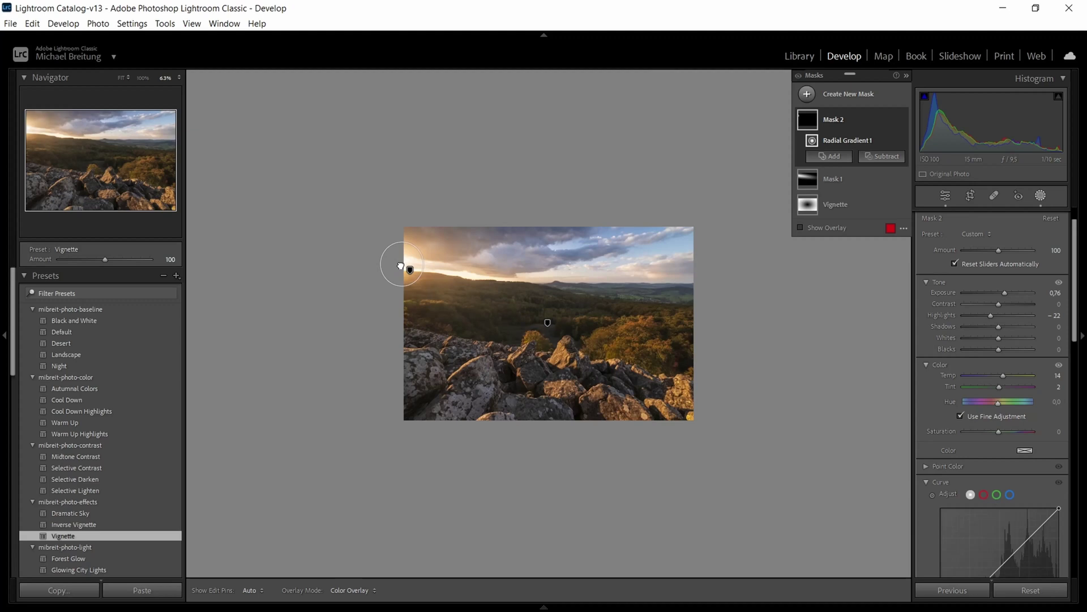
Strengthen Mask 2's glow with Exposure 1.22, Highlights −27, and Tint 4, and lower Amount to 74
click(123, 76)
drag(1007, 294, 1009, 293)
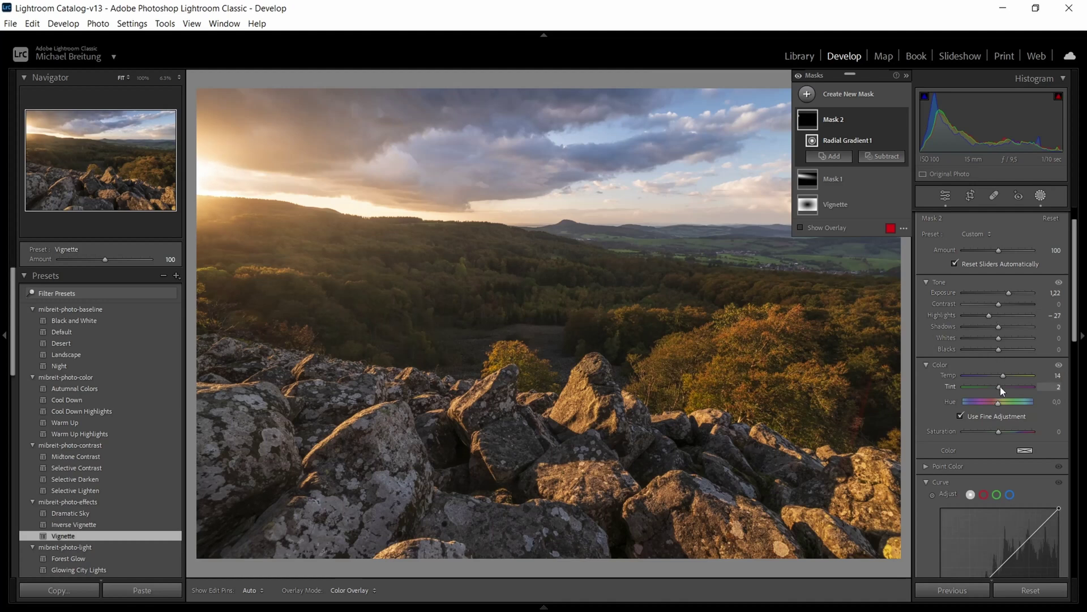
drag(1000, 386, 1000, 383)
mouse_move(997, 250)
mouse_down()
mouse_move(971, 250)
mouse_move(990, 250)
mouse_up()
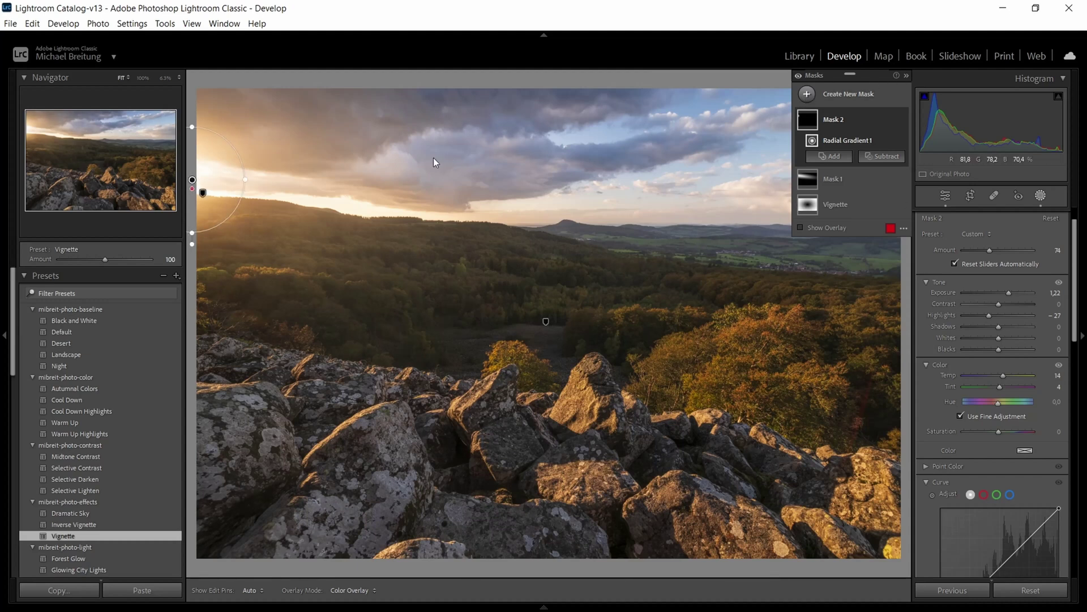
Draw a Linear Gradient down over the sky, widen its transitions, and set Contrast 26 and Highlights −24
click(804, 97)
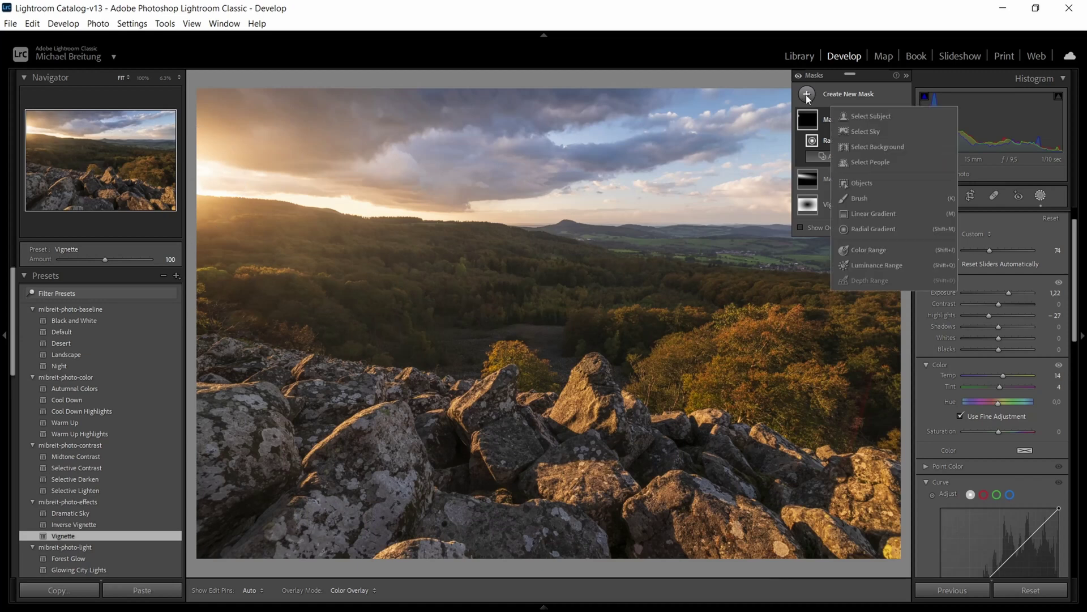
click(881, 212)
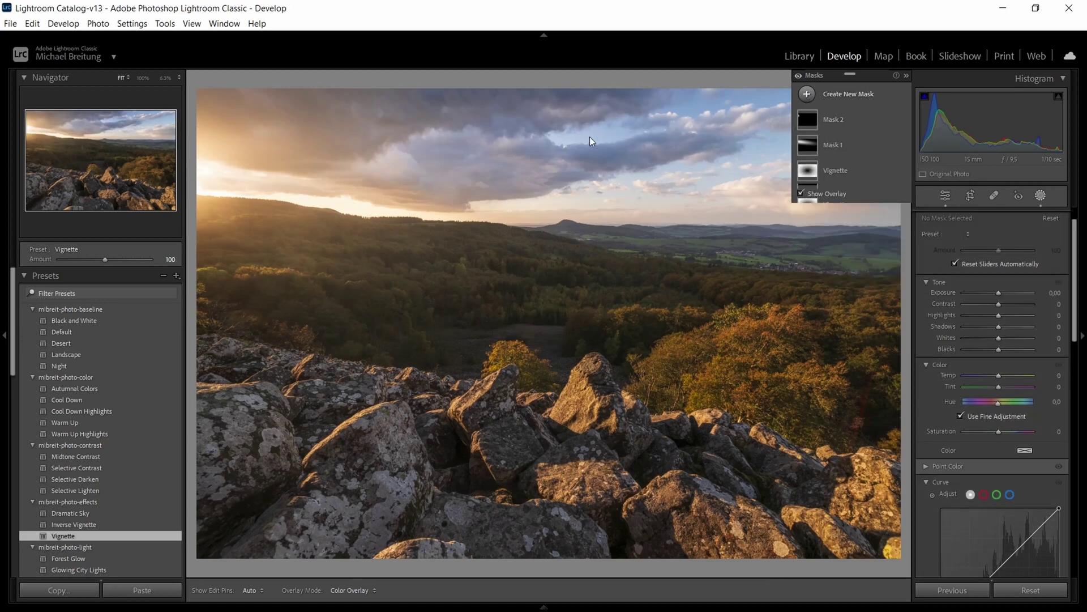
drag(570, 147, 559, 238)
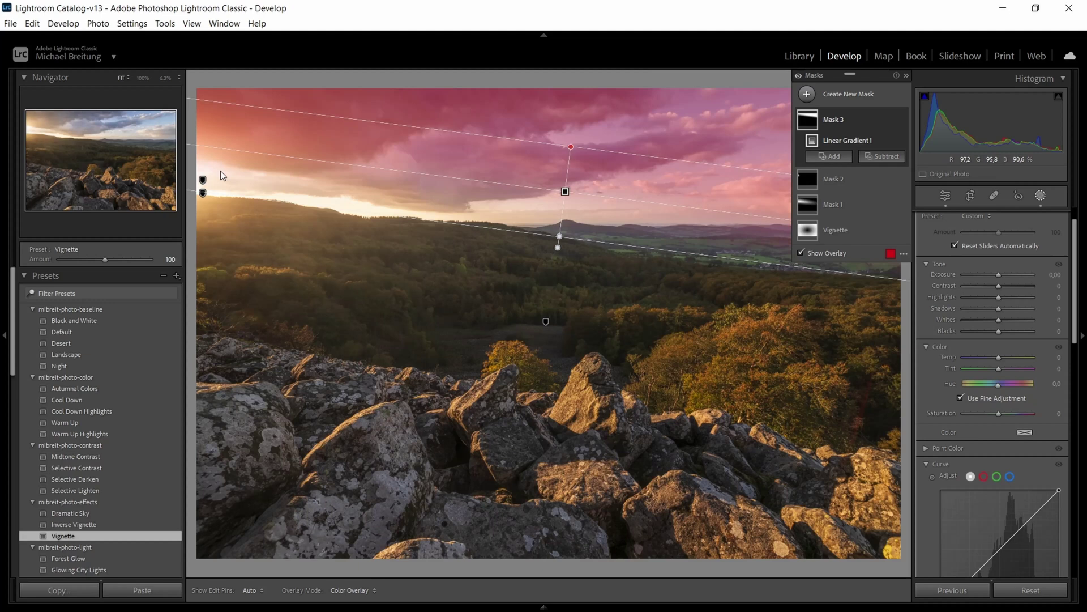
drag(571, 147, 577, 136)
drag(564, 239, 560, 251)
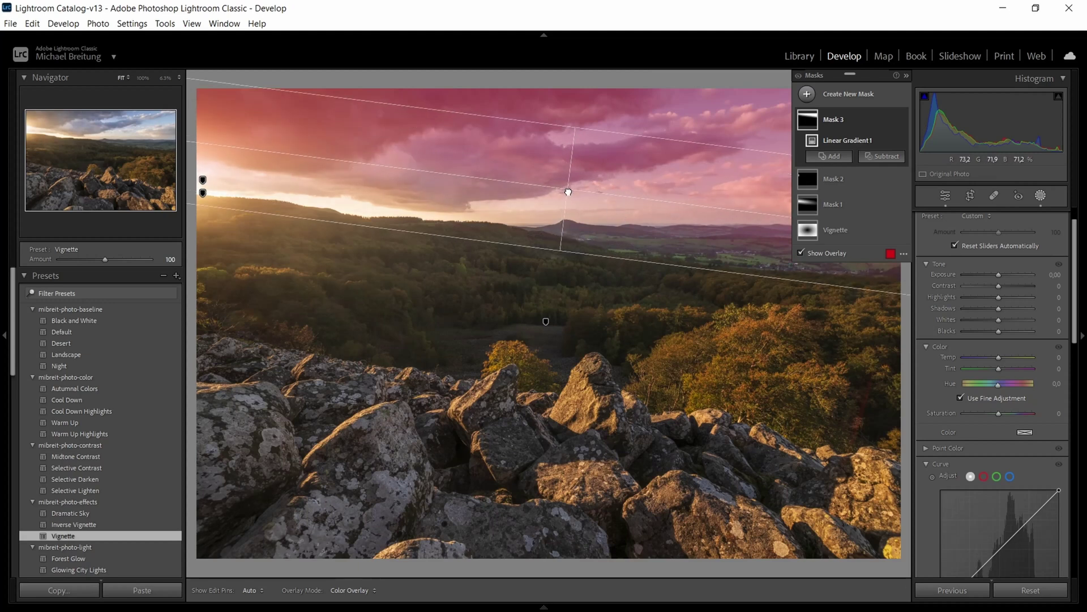
drag(569, 192, 573, 194)
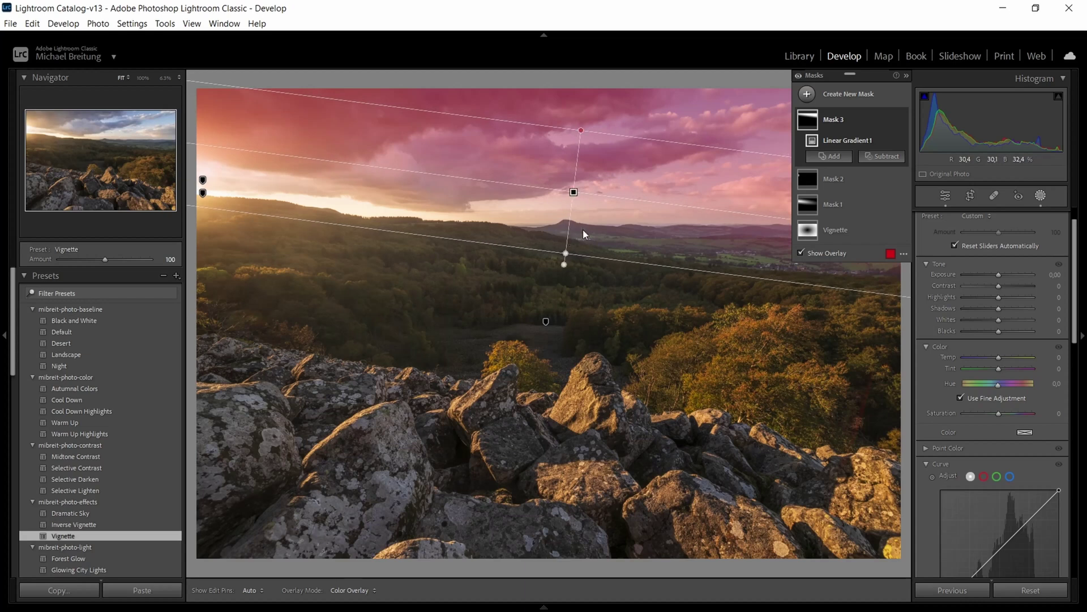
drag(998, 318, 990, 331)
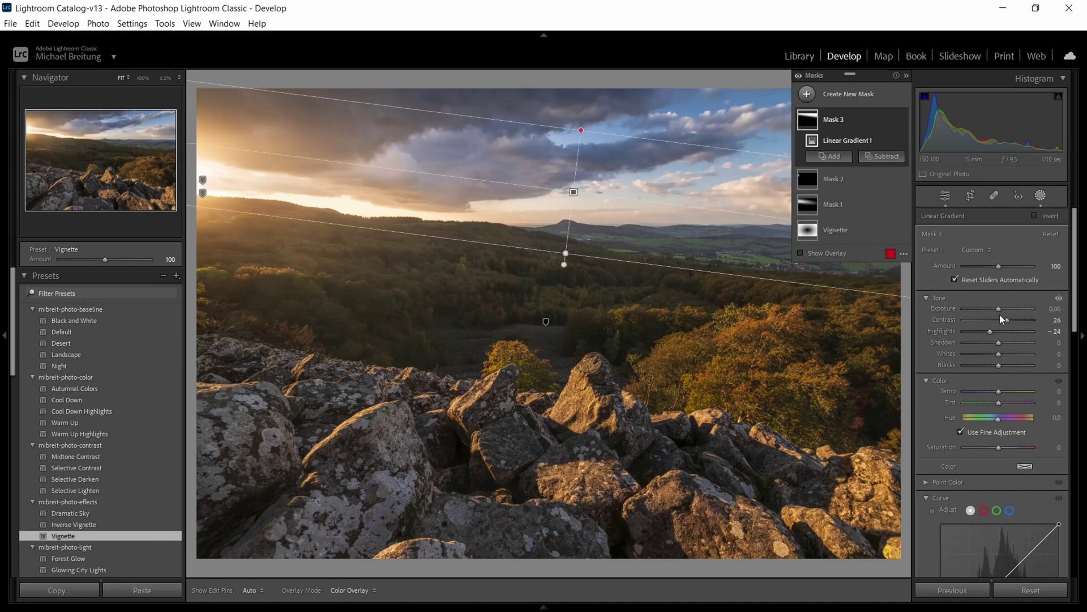
Give the sky gradient mask Dehaze 31 and Clarity 29
drag(1074, 309, 1075, 417)
drag(1000, 406, 1010, 405)
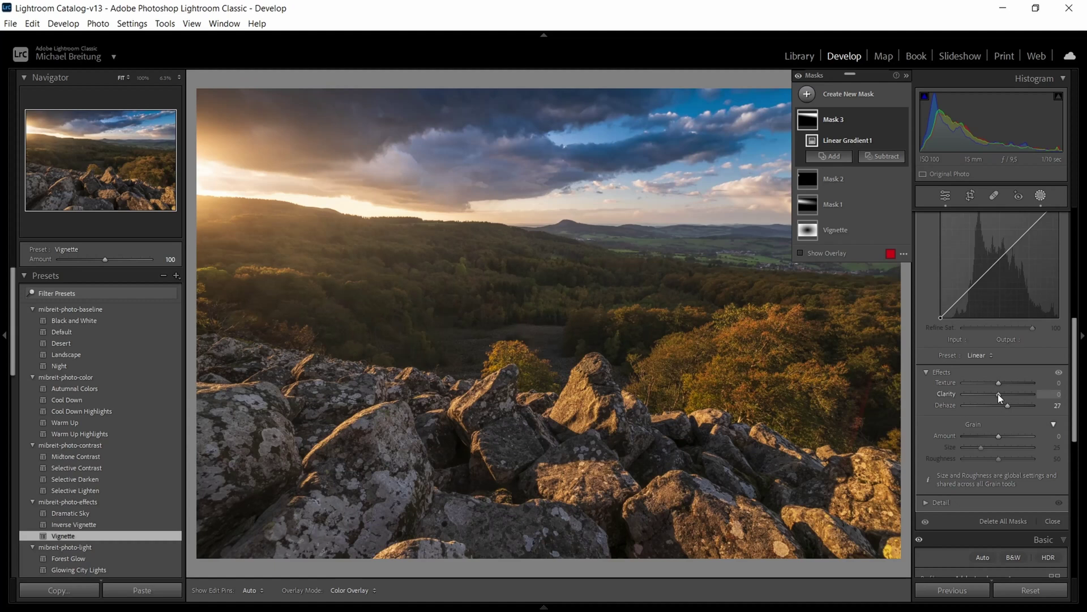
drag(998, 393, 1004, 393)
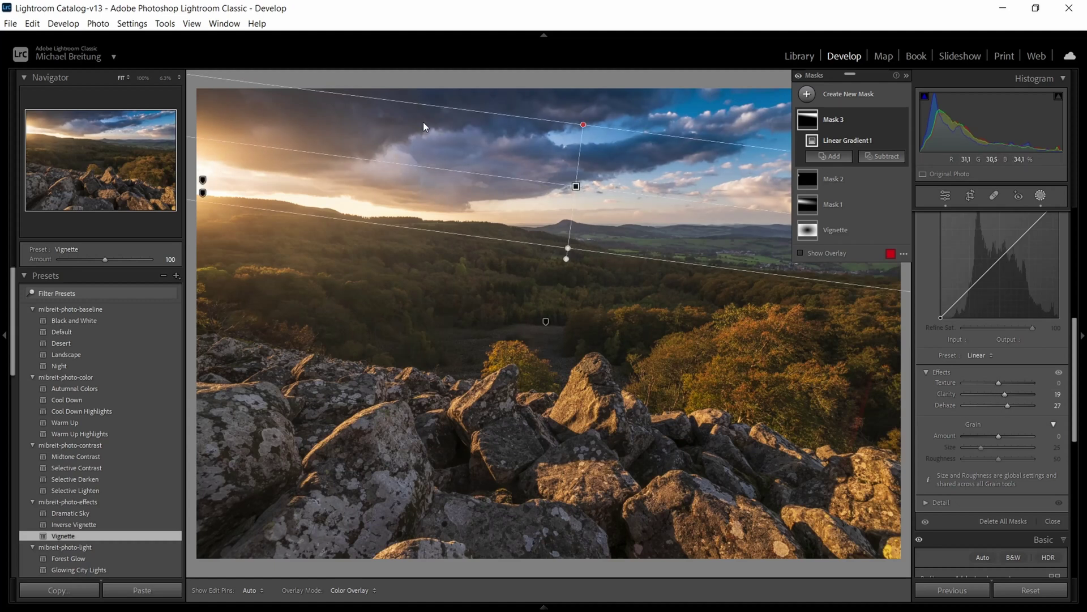
drag(1004, 393, 1008, 393)
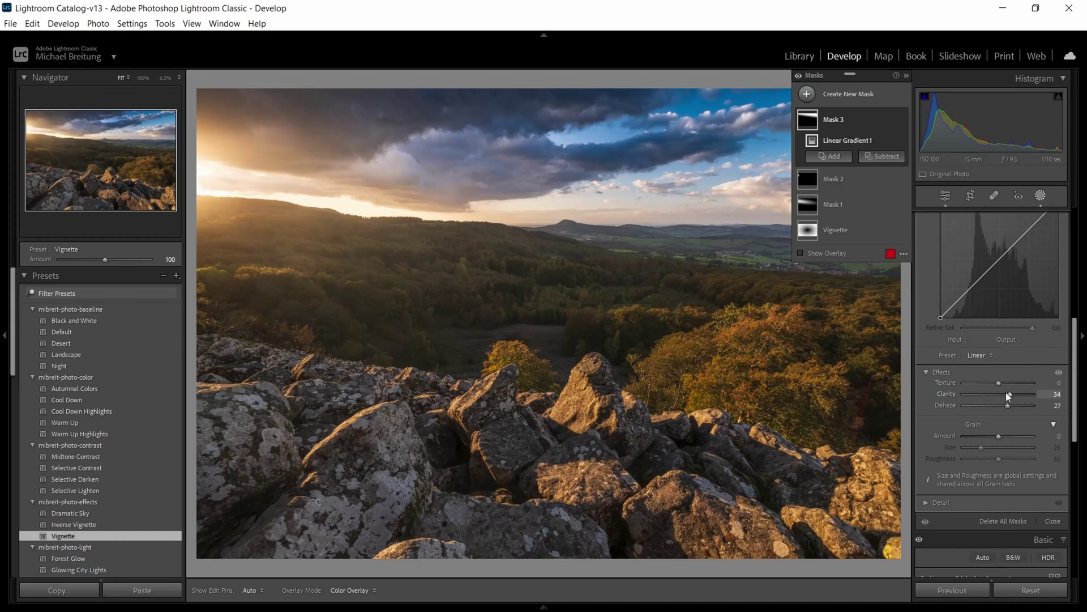
drag(1009, 406, 1011, 405)
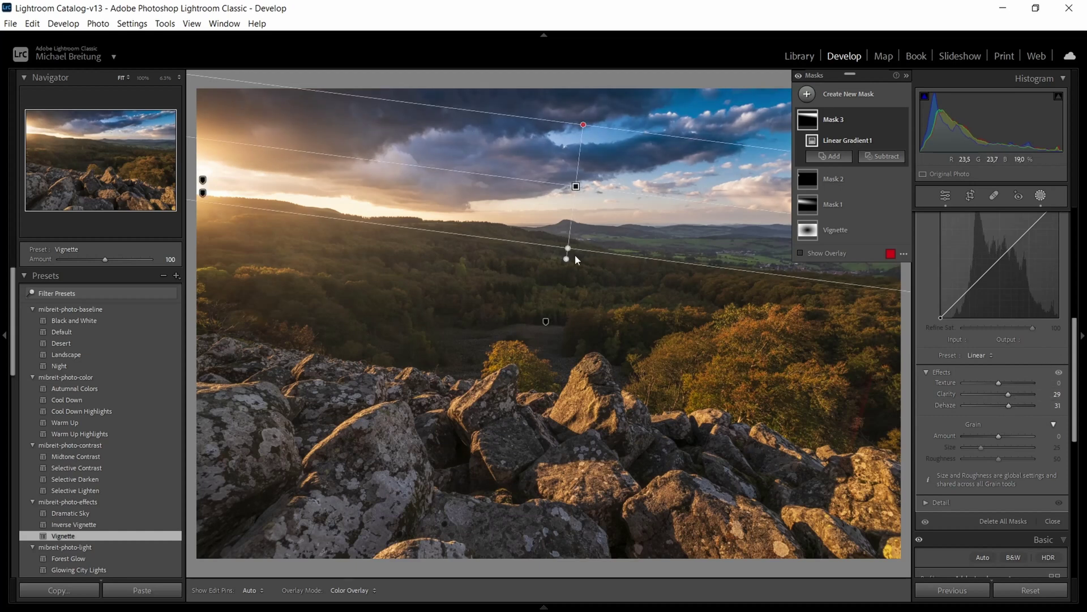
Lower the gradient's bottom line and shift its centre down-left, with the mask list compacted
mouse_move(589, 241)
mouse_down()
mouse_move(590, 230)
mouse_move(585, 258)
mouse_move(592, 243)
mouse_up()
click(906, 75)
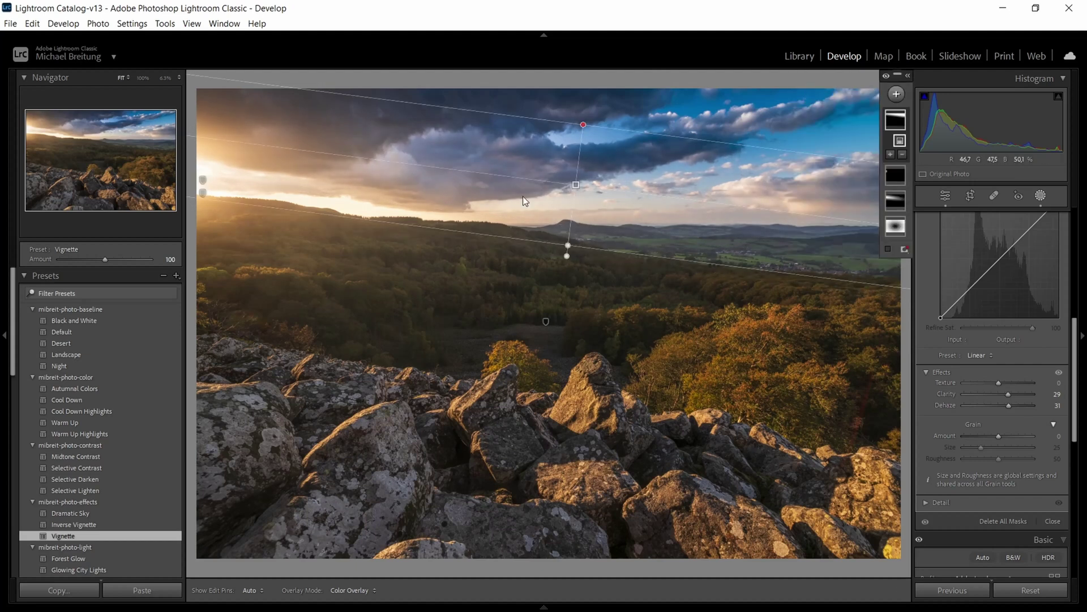
drag(577, 163, 568, 183)
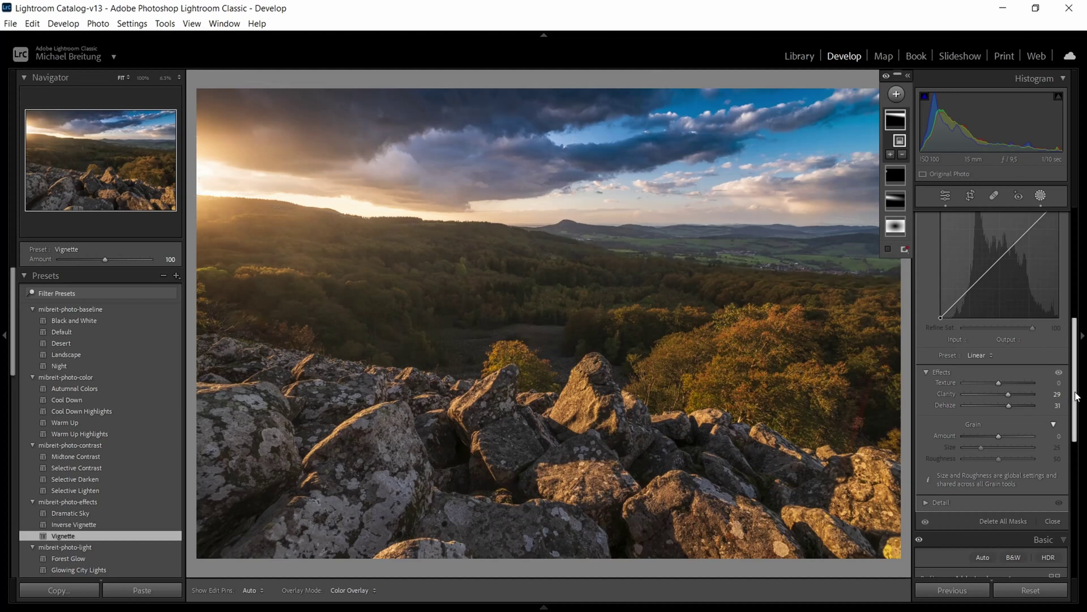
drag(1074, 396, 1075, 323)
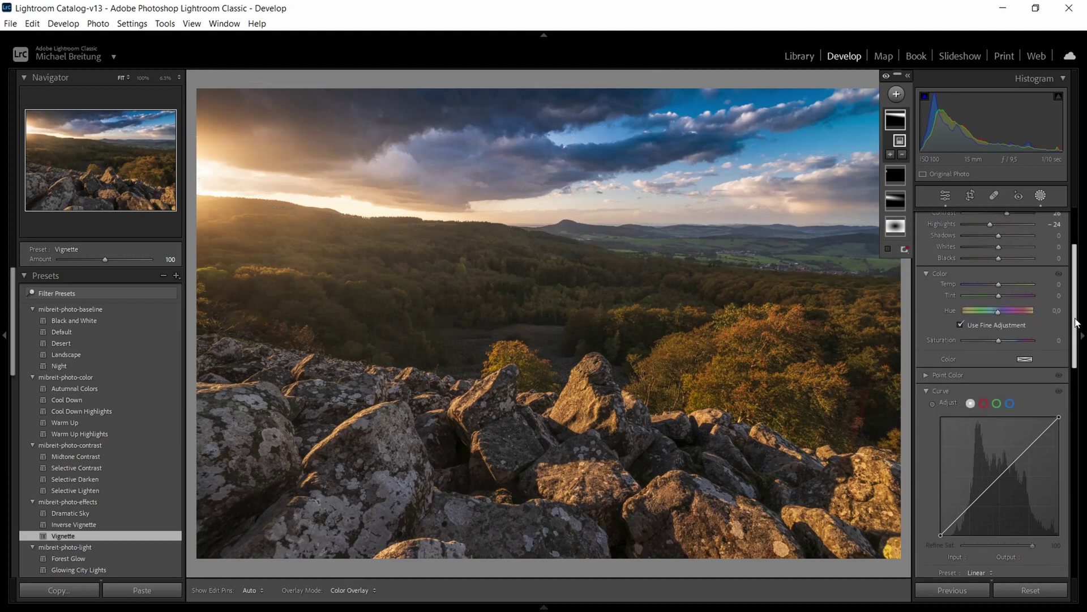
Add tone curve points at 74/65 and 180/186 to the sky mask
click(974, 503)
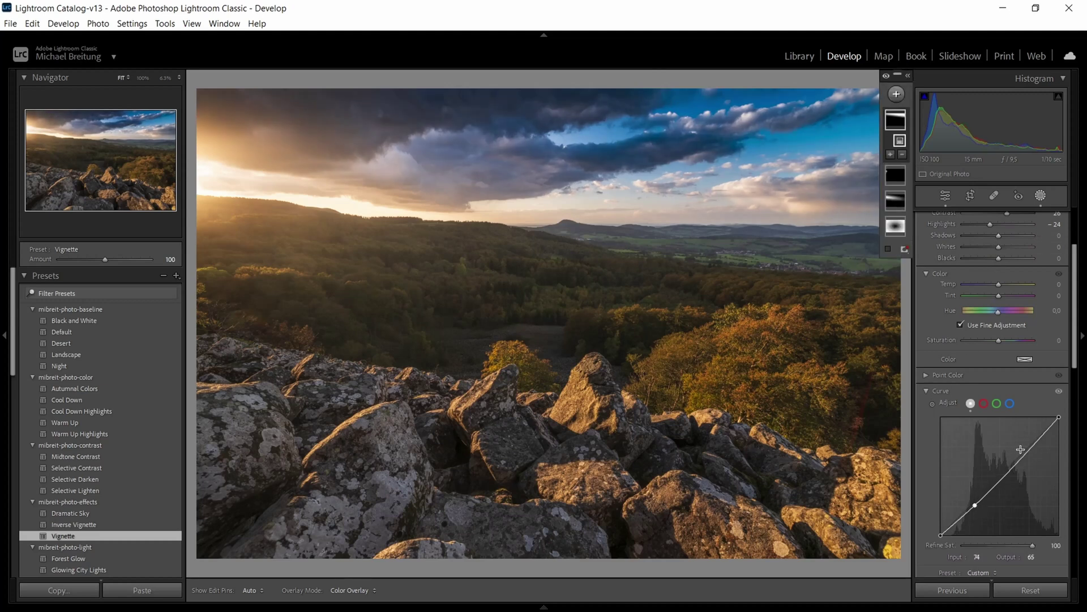
drag(1024, 451, 1024, 449)
key(m)
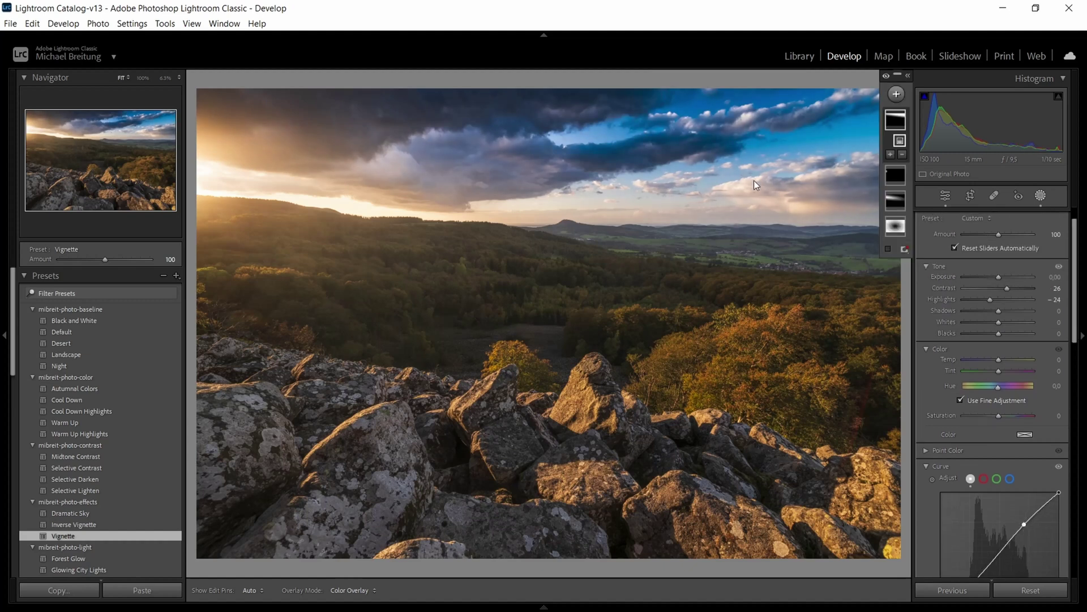
drag(575, 123, 560, 247)
Warm the sky mask slightly, ease Dehaze to 24, and re-angle the gradient's top line
drag(1000, 359, 997, 372)
drag(1077, 328, 1077, 419)
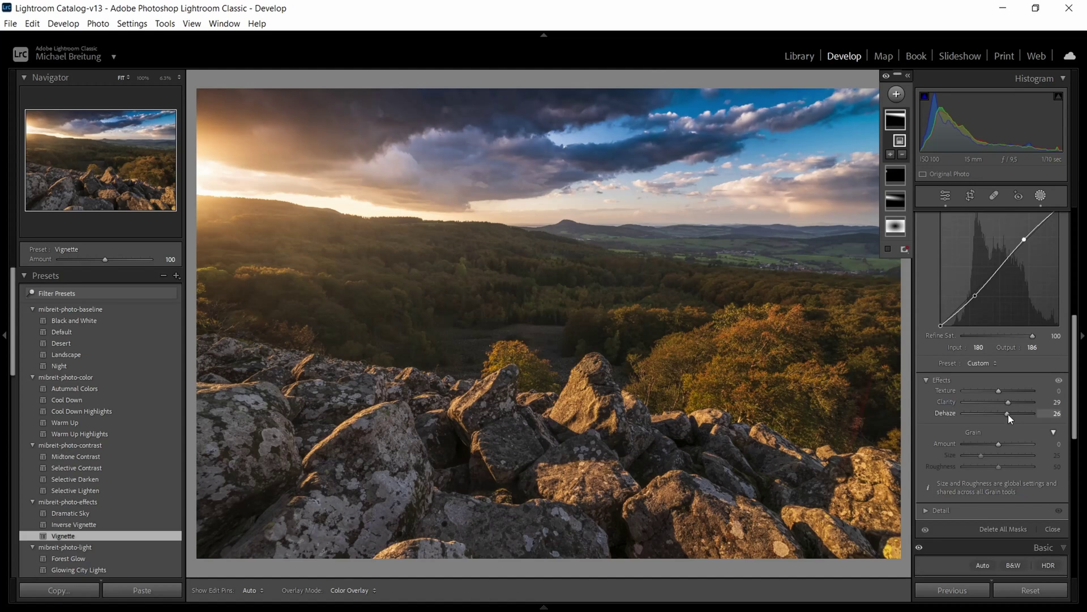
drag(1008, 413, 1006, 413)
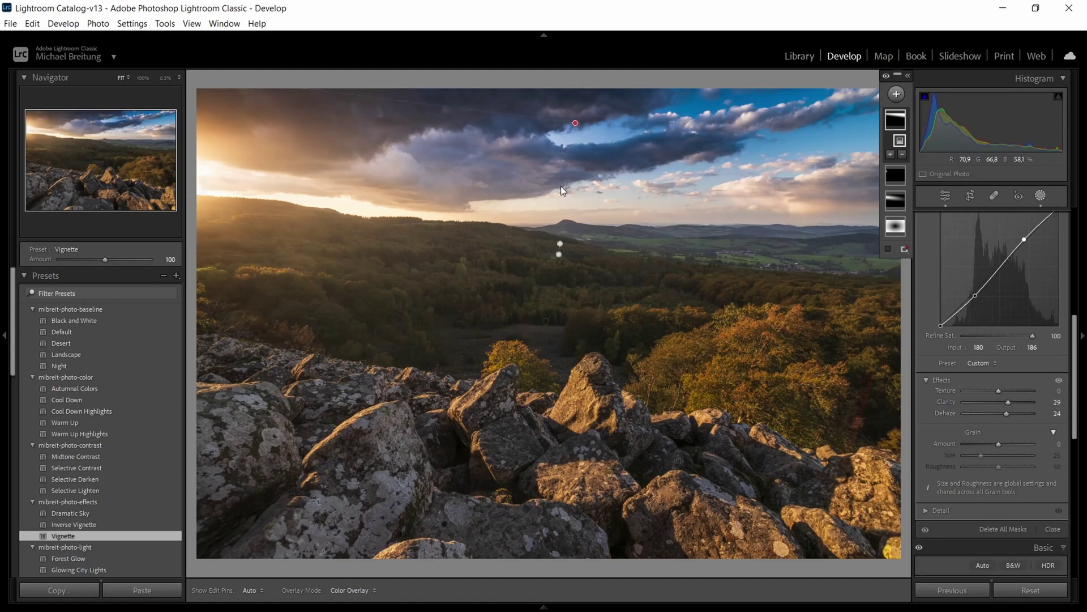
drag(616, 85, 611, 119)
scroll(930, 297, up, 3)
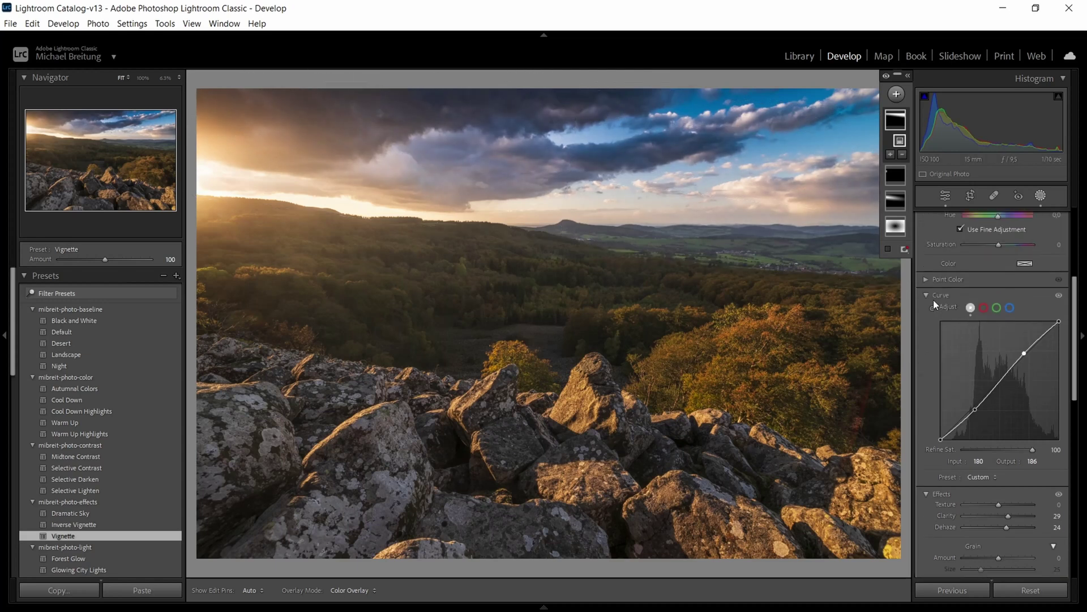
Sample the sky blue with Point Color and set Sat. Shift −6 and Lum. Shift −17
click(925, 295)
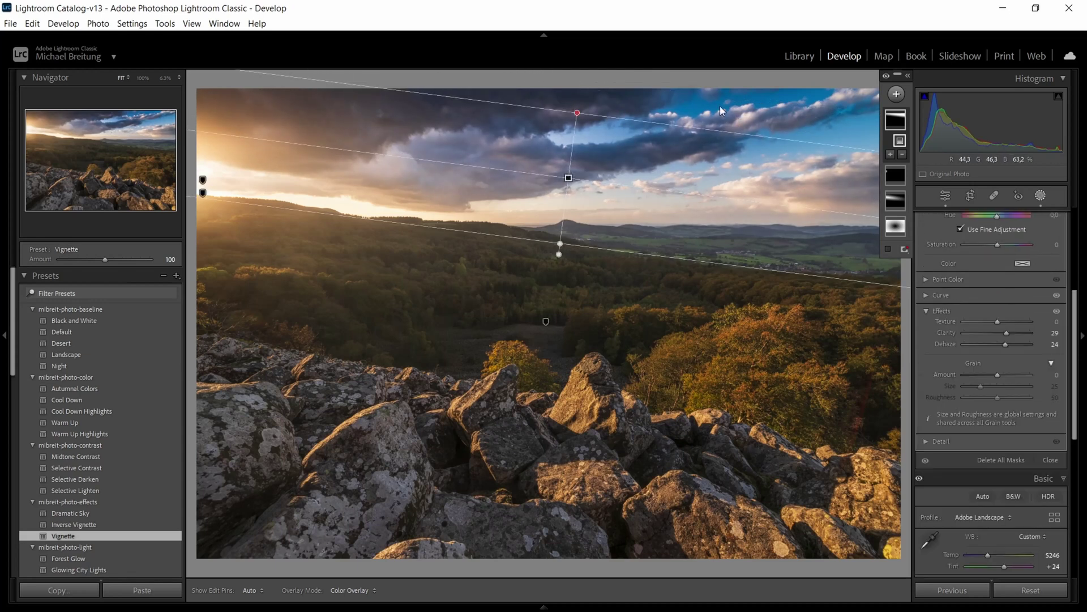
click(925, 280)
click(936, 301)
click(778, 122)
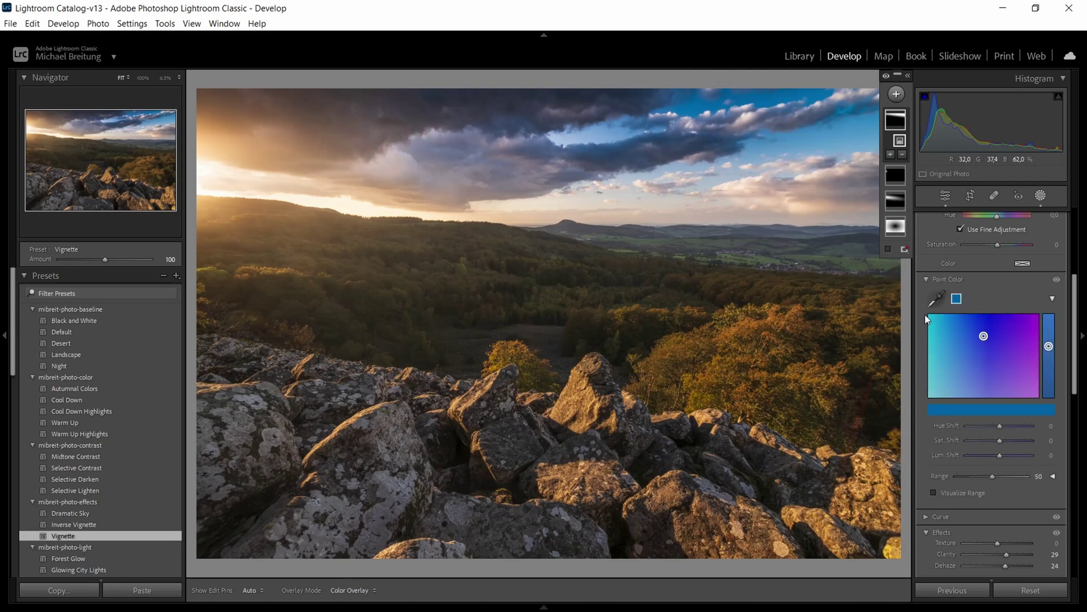
drag(998, 440, 995, 440)
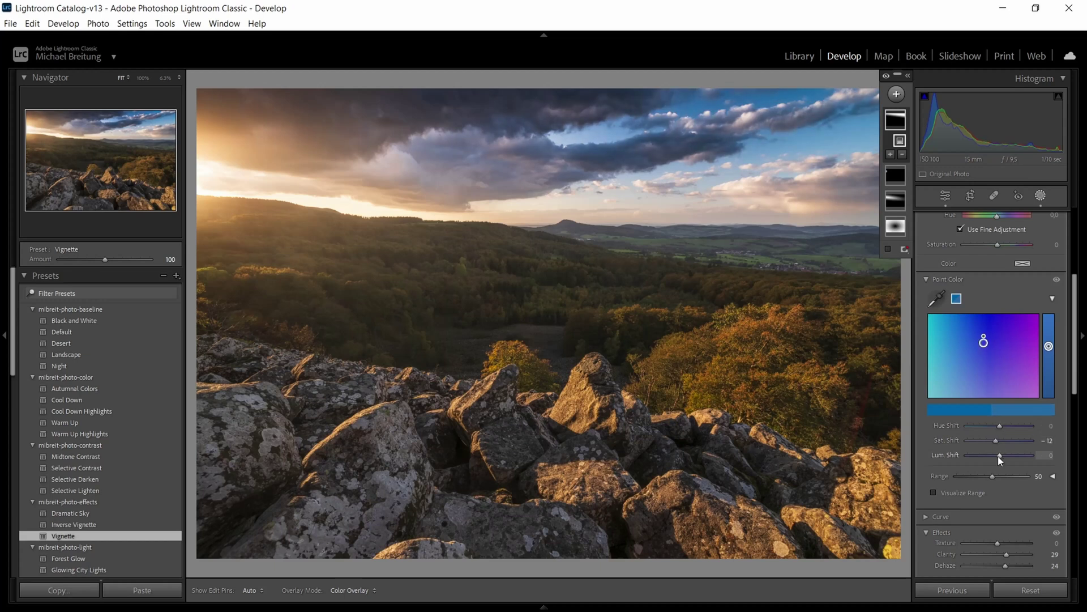
drag(999, 457, 996, 440)
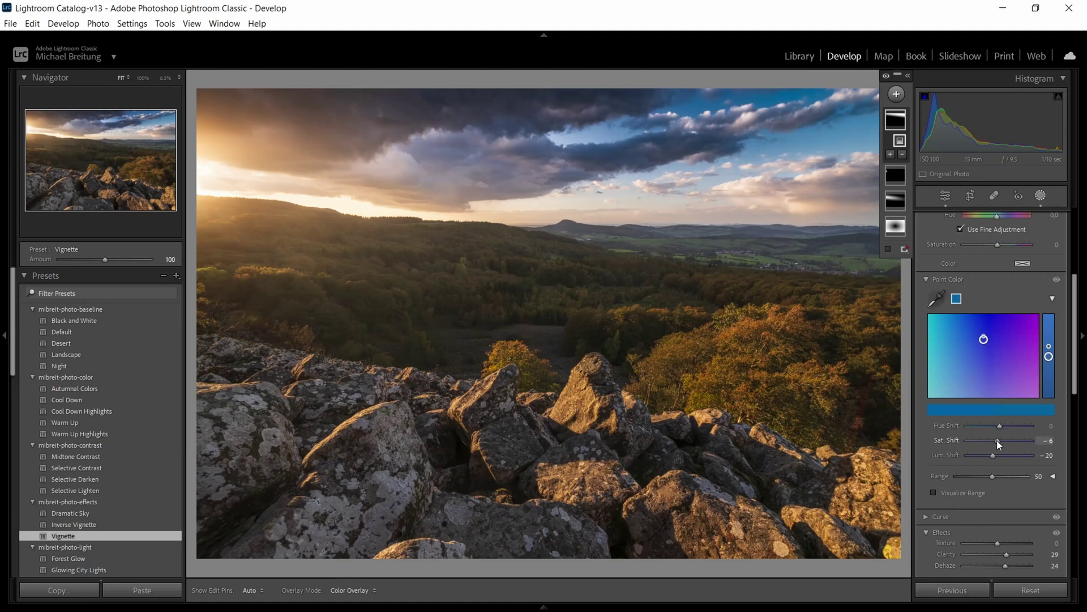
click(994, 454)
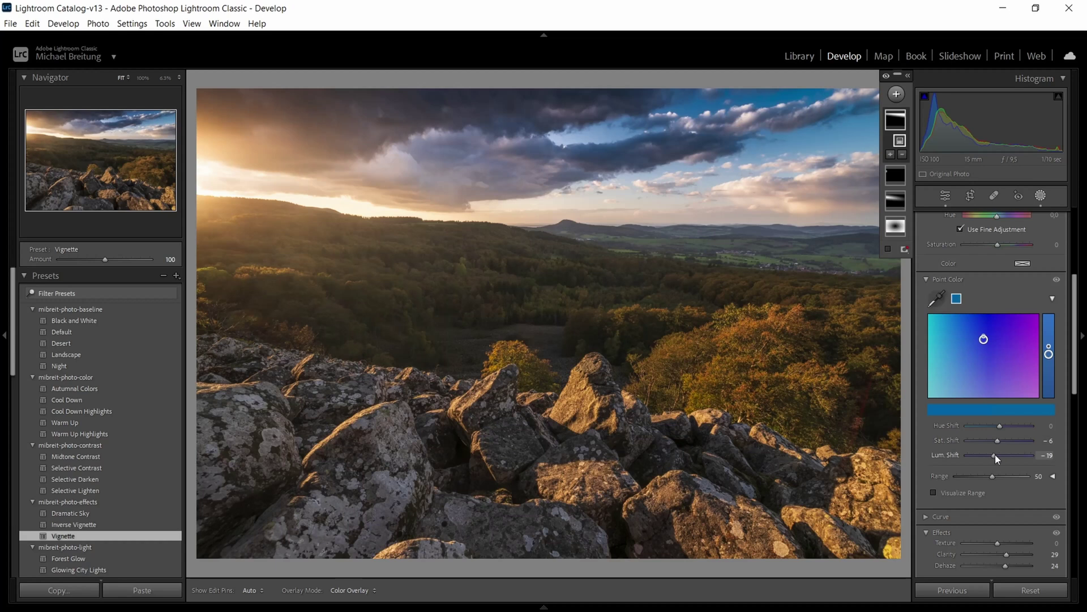
Toggle the sky mask's effect off and on to compare before and after
click(1082, 286)
click(1081, 285)
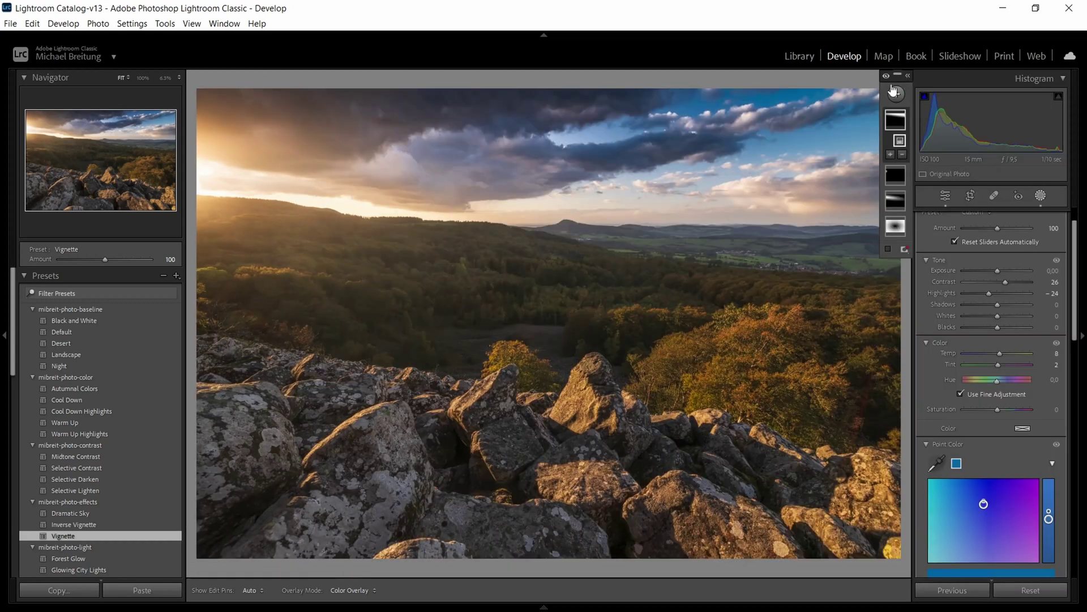
click(887, 77)
click(887, 78)
Hide the left panel to enlarge the photo and recheck the sky mask before and after
click(4, 339)
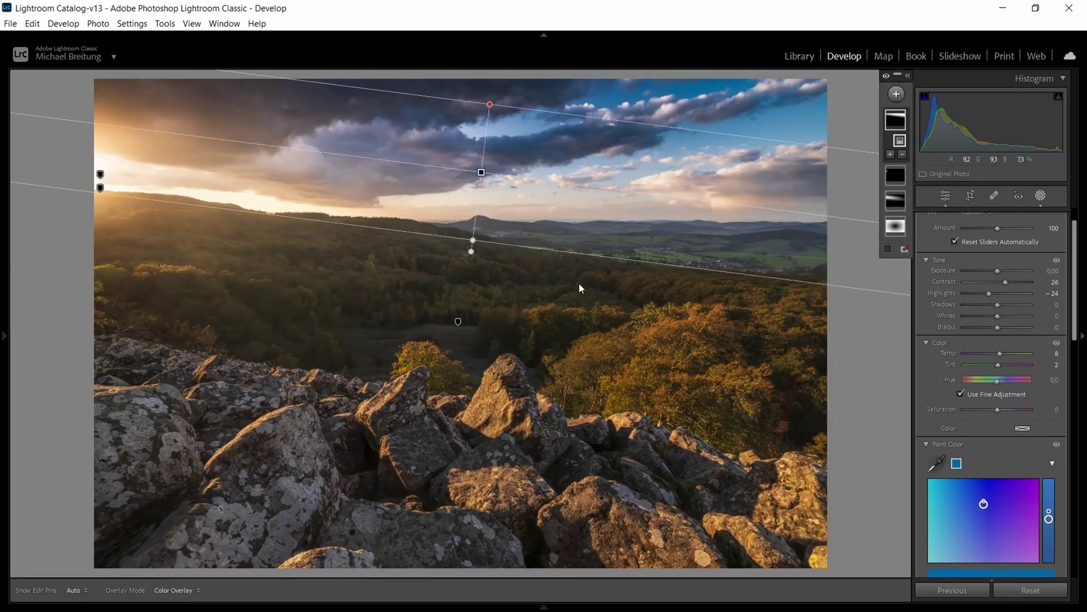
click(887, 77)
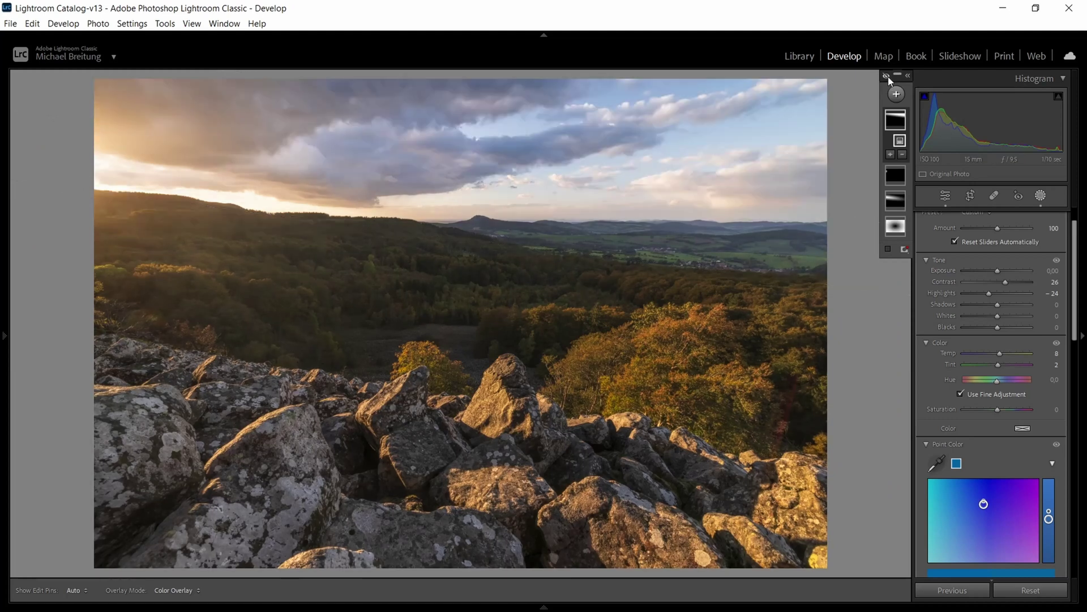
click(887, 77)
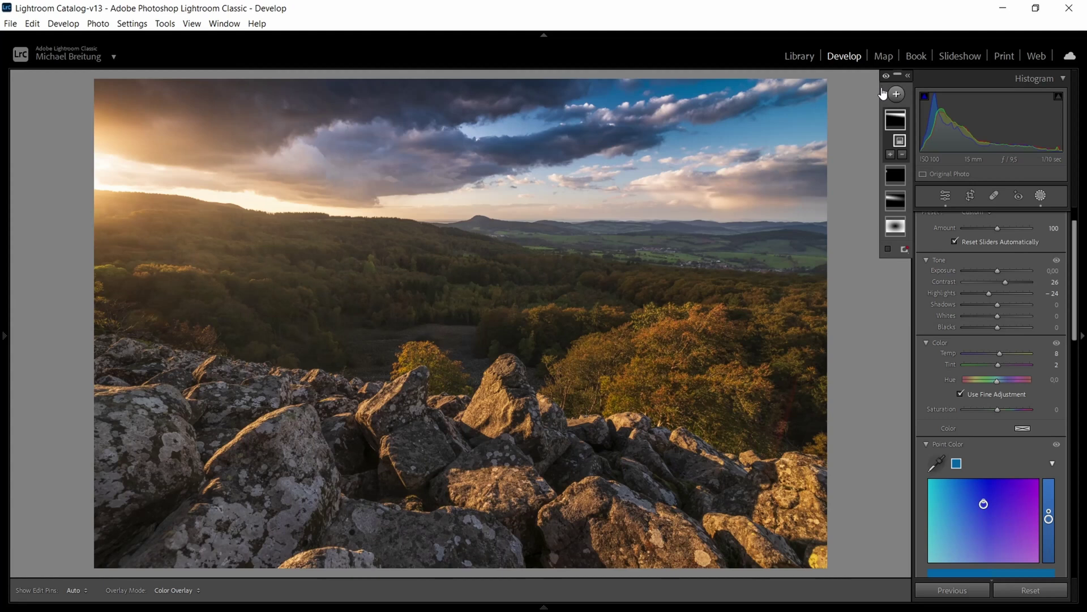
mouse_move(905, 115)
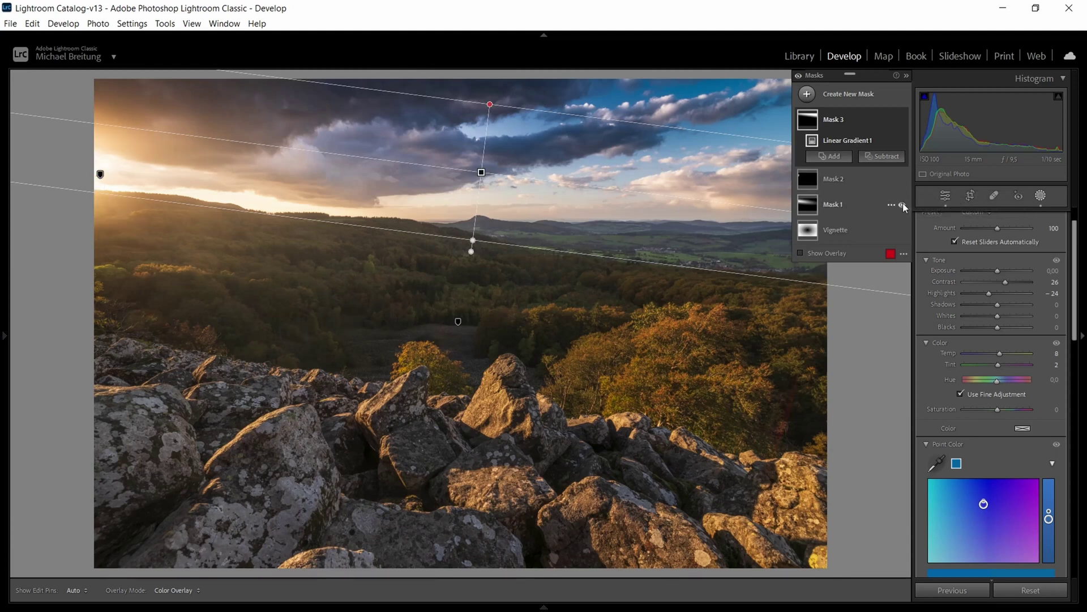
Compare Mask 1 on and off, then lower the radial glow mask's Highlights to −30
click(902, 204)
click(903, 205)
click(815, 177)
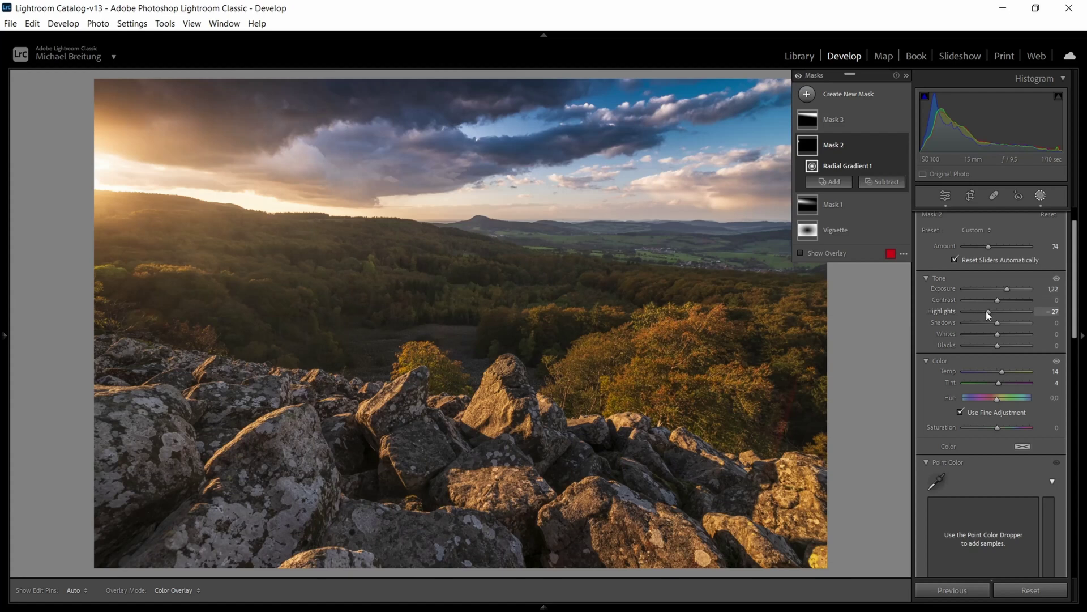
drag(985, 310, 984, 311)
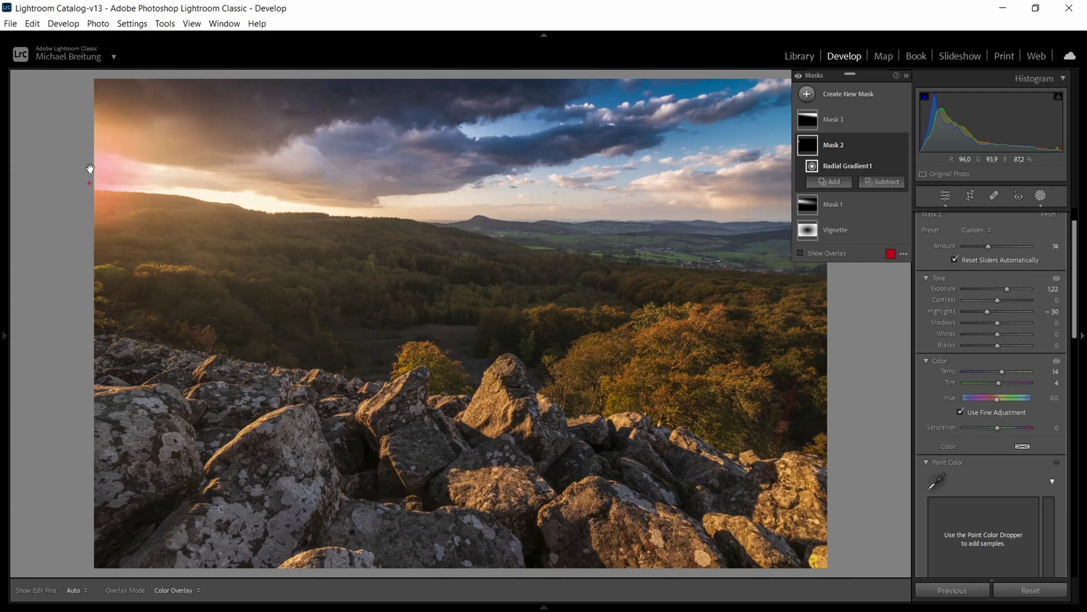